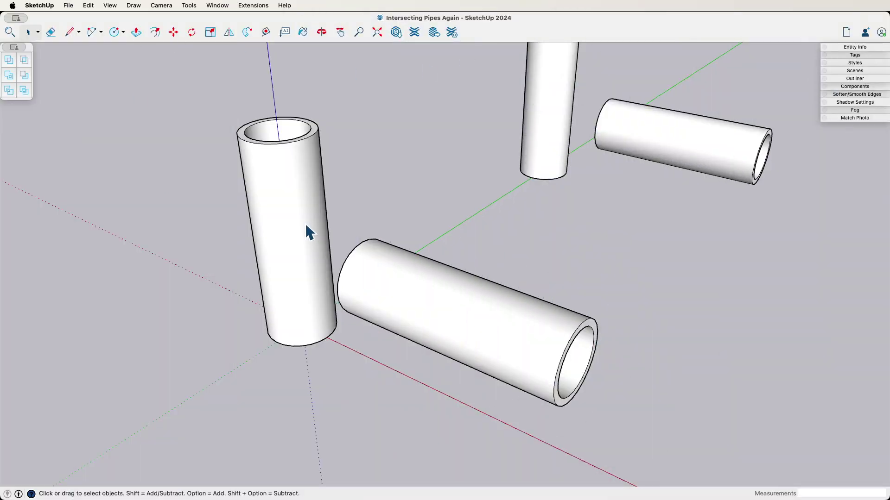
# Step: Group all the geometry of the upright pipe near the origin
pyautogui.click(391, 296)
pyautogui.moveTo(396, 292); pyautogui.dragTo(398, 292, button='middle')
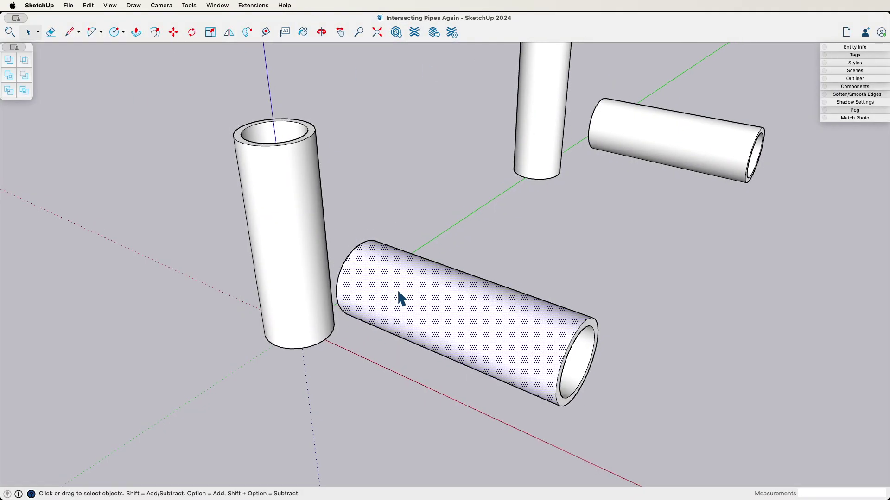
pyautogui.click(275, 208)
pyautogui.moveTo(277, 209)
pyautogui.mouseDown(button='middle')
pyautogui.moveTo(285, 219)
pyautogui.moveTo(288, 208)
pyautogui.mouseUp(button='middle')
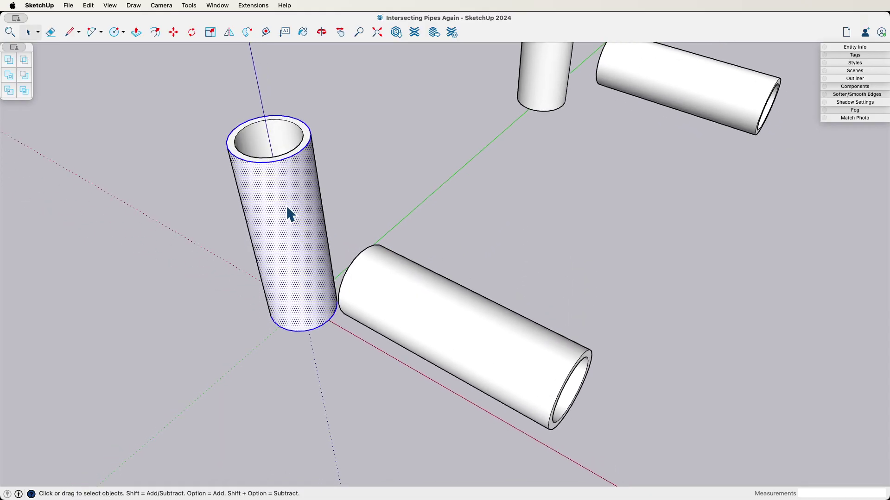
pyautogui.tripleClick(287, 207)
pyautogui.rightClick(286, 205)
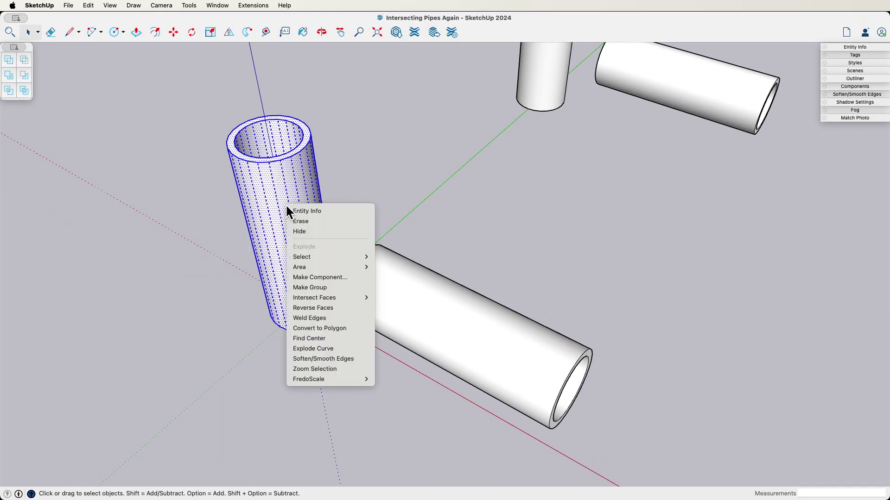
pyautogui.click(316, 287)
# Step: Group all the geometry of the horizontal pipe beside the upright pipe
pyautogui.tripleClick(389, 296)
pyautogui.rightClick(390, 297)
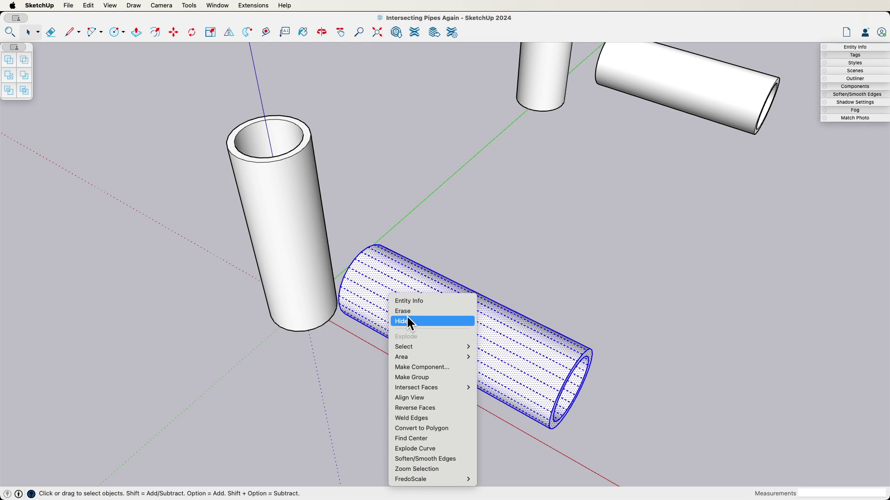
pyautogui.click(429, 376)
# Step: Check in Entity Info whether the horizontal and upright pipe groups are solid
pyautogui.click(860, 46)
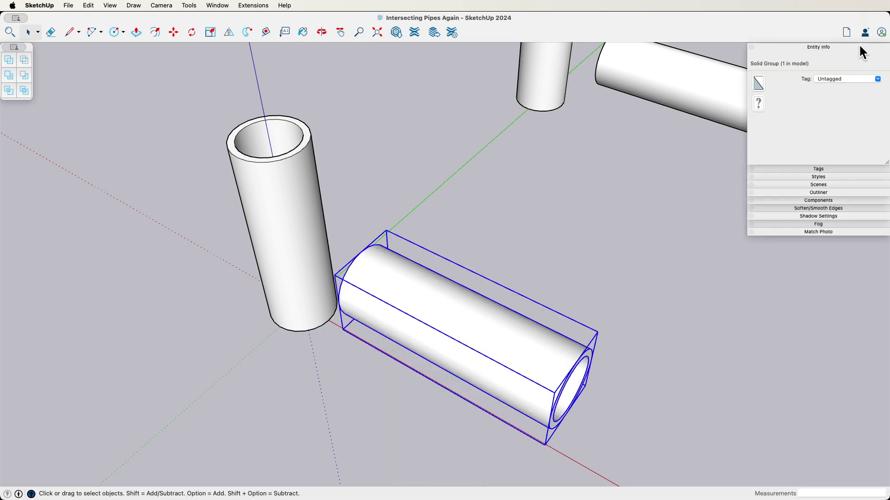
pyautogui.click(282, 194)
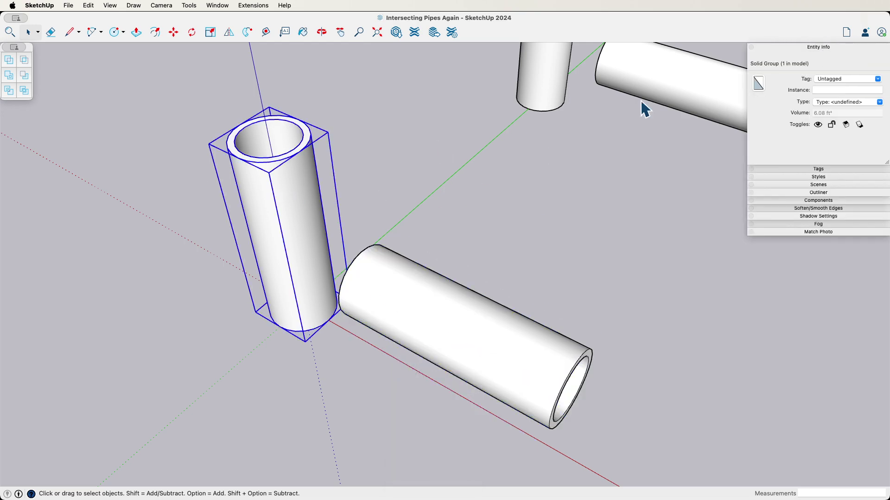
pyautogui.click(778, 49)
# Step: Move the horizontal pipe about 2' 7 9/16" along the red axis into the upright pipe
pyautogui.moveTo(552, 204); pyautogui.dragTo(382, 264, button='middle')
pyautogui.click(438, 266)
pyautogui.scroll(3, 377, 244)
pyautogui.scroll(1, 384, 270)
pyautogui.press('m')
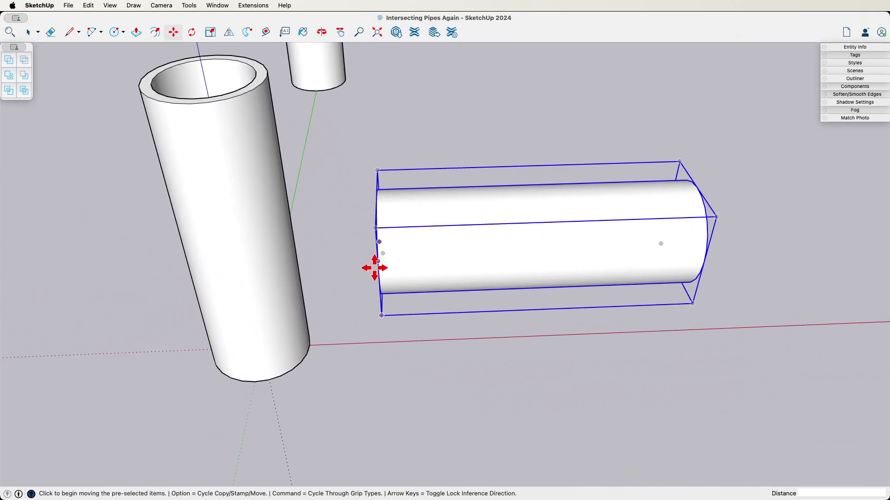
pyautogui.click(377, 269)
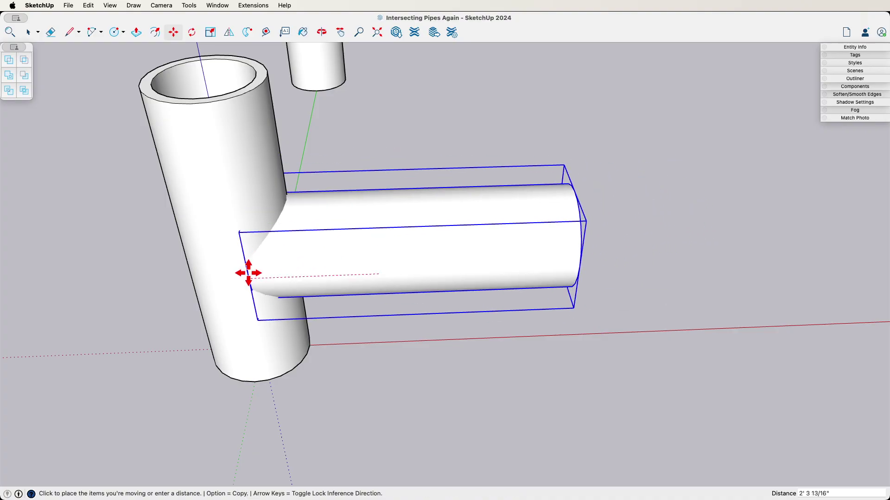
pyautogui.click(232, 273)
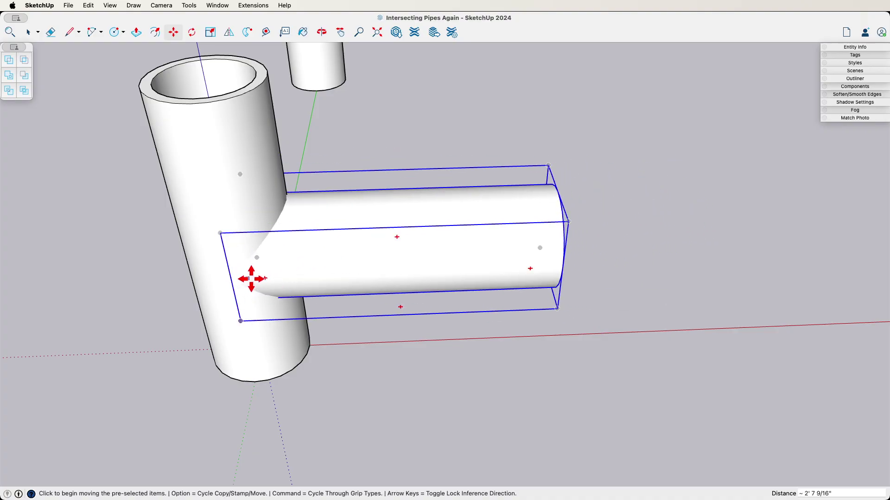
pyautogui.press('space')
# Step: Trim the upright pipe using the horizontal pipe as the cutting solid
pyautogui.moveTo(250, 278); pyautogui.dragTo(471, 191, button='middle')
pyautogui.moveTo(428, 153); pyautogui.dragTo(291, 254)
pyautogui.moveTo(291, 254); pyautogui.dragTo(381, 221, button='middle')
pyautogui.click(382, 221)
pyautogui.click(327, 281)
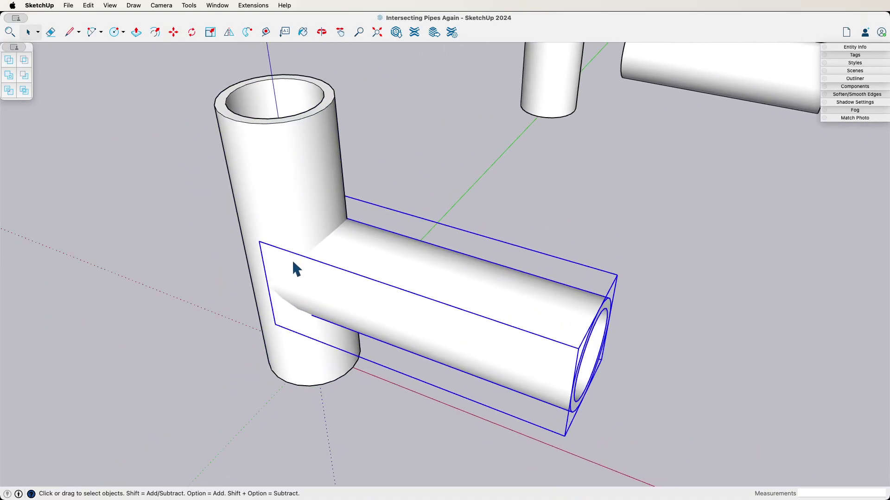
pyautogui.moveTo(294, 264); pyautogui.dragTo(265, 208, button='middle')
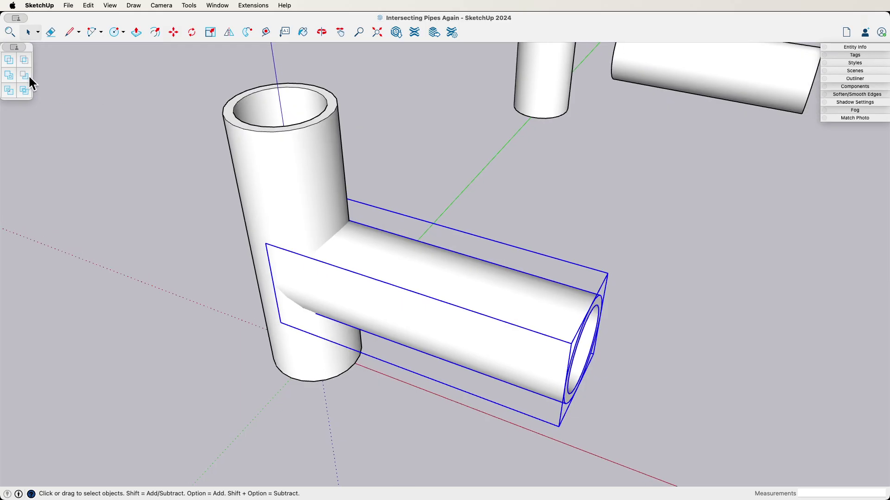
pyautogui.click(9, 91)
pyautogui.click(294, 174)
pyautogui.press('space')
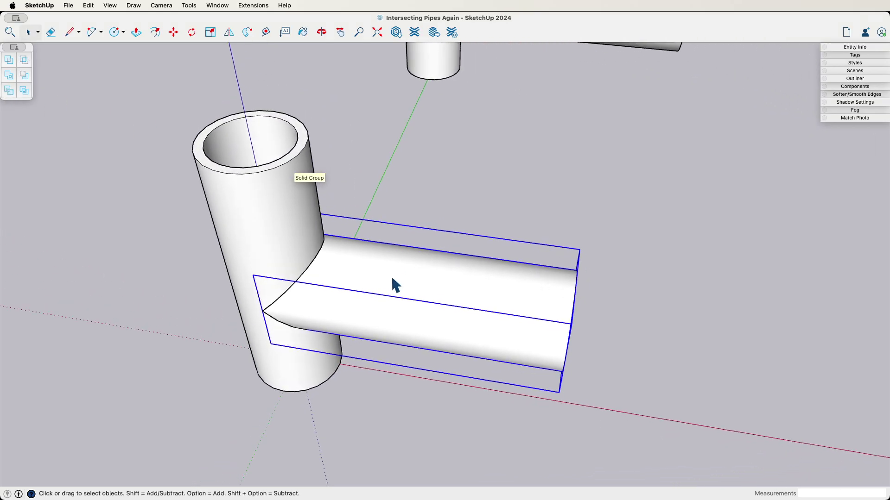
# Step: Move the horizontal pipe about 2' 6" along the red axis, away from the upright pipe
pyautogui.press('m')
pyautogui.click(381, 288)
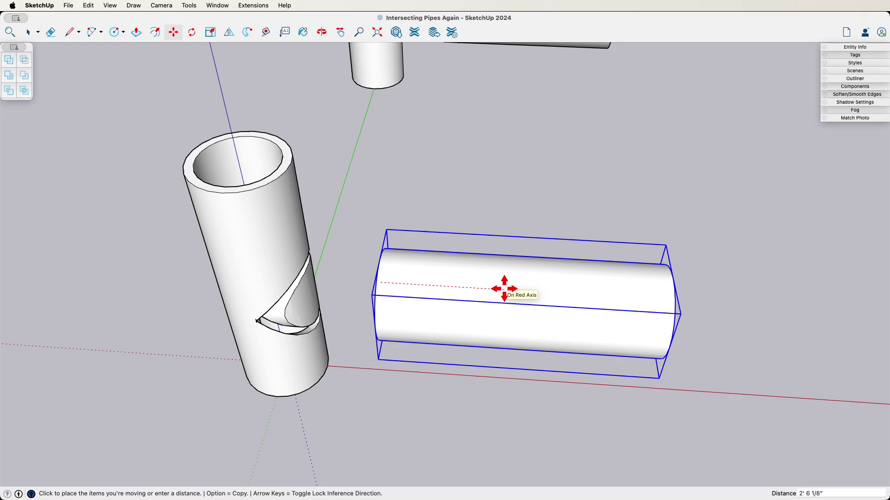
pyautogui.click(507, 290)
pyautogui.moveTo(507, 290); pyautogui.dragTo(338, 329, button='middle')
pyautogui.press('space')
# Step: Examine the trimmed cut in the upright pipe from outside and inside, including the wall piece within it
pyautogui.scroll(5, 346, 223)
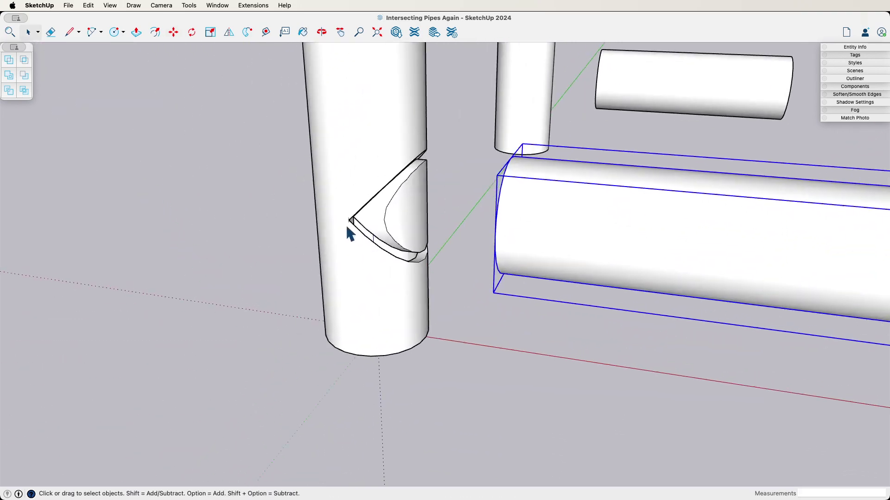
pyautogui.scroll(3, 410, 216)
pyautogui.tripleClick(410, 216)
pyautogui.click(409, 221)
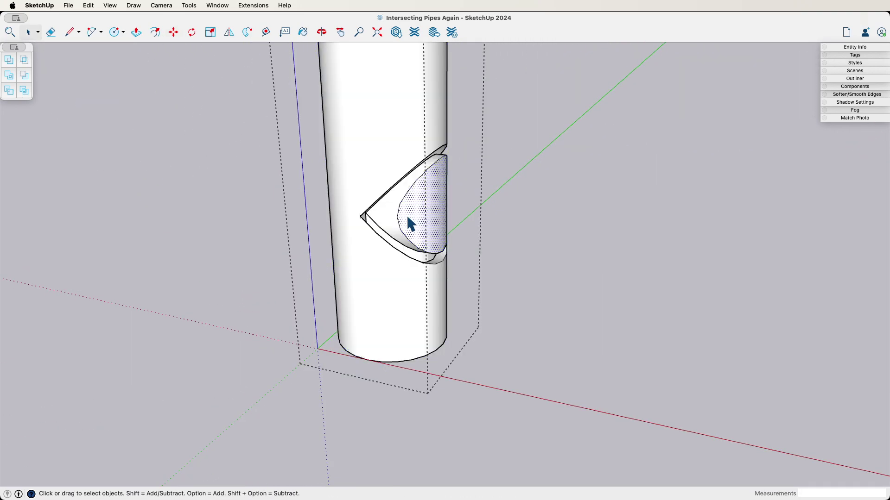
pyautogui.tripleClick(407, 217)
pyautogui.click(408, 218)
pyautogui.moveTo(407, 217); pyautogui.dragTo(417, 278, button='middle')
pyautogui.click(514, 233)
pyautogui.scroll(-3, 514, 232)
pyautogui.scroll(5, 338, 218)
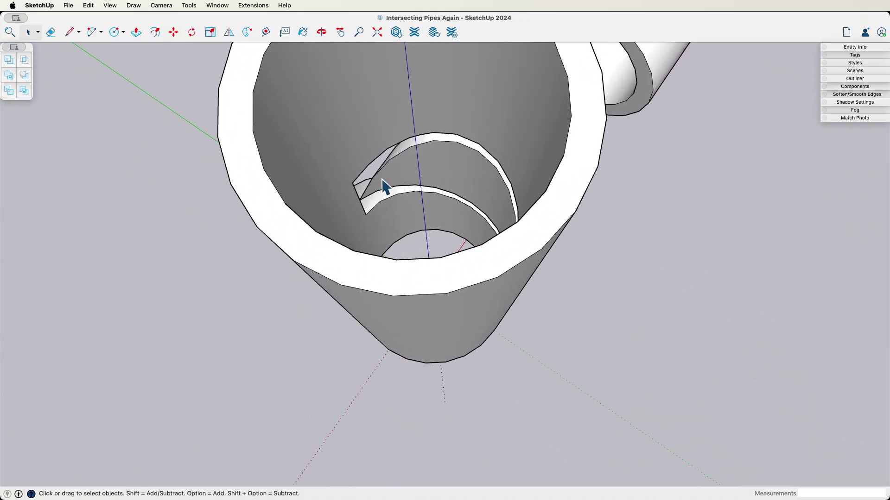
pyautogui.scroll(1, 387, 188)
pyautogui.moveTo(387, 188); pyautogui.dragTo(460, 217, button='middle')
pyautogui.scroll(-3, 461, 224)
# Step: Undo the horizontal pipe's move and the trim of the upright pipe
pyautogui.press('super+z')
pyautogui.press('super+z')
pyautogui.press('super+z')
pyautogui.press('super+z')
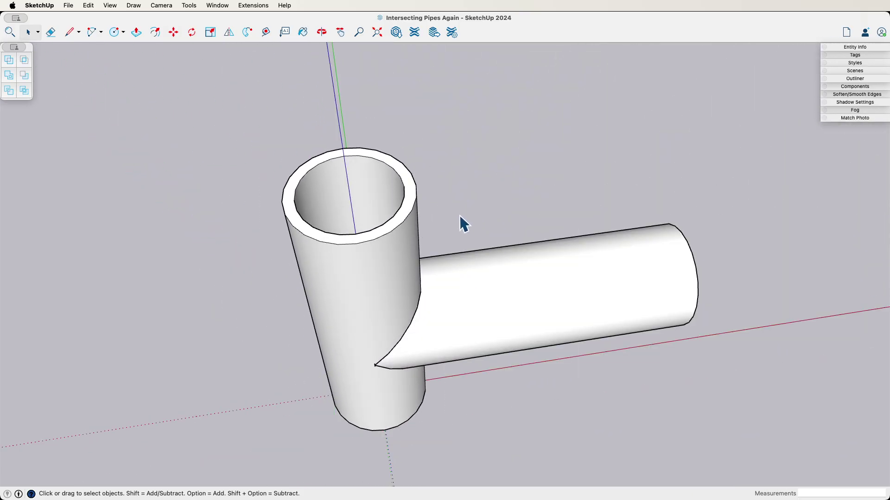
# Step: Trim the horizontal pipe using the upright pipe as the cutting solid
pyautogui.click(387, 272)
pyautogui.moveTo(387, 272); pyautogui.dragTo(171, 181, button='middle')
pyautogui.click(10, 94)
pyautogui.click(512, 334)
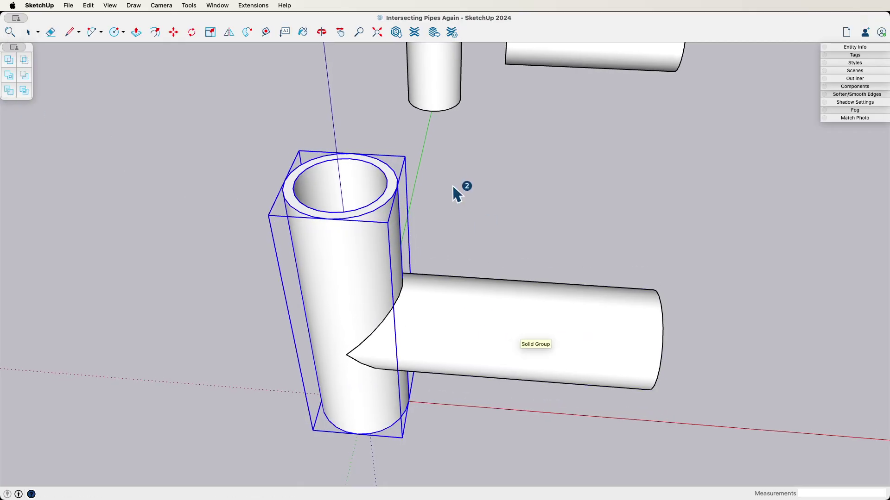
pyautogui.moveTo(454, 188); pyautogui.dragTo(424, 262, button='middle')
pyautogui.press('space')
# Step: Move the trimmed horizontal pipe along the red axis, clear of the upright pipe
pyautogui.click(424, 300)
pyautogui.press('m')
pyautogui.click(423, 301)
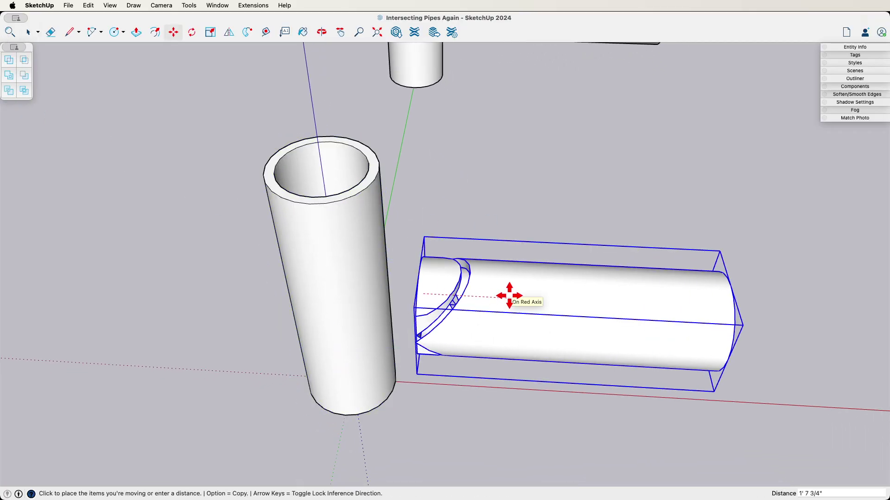
pyautogui.press('space')
pyautogui.press('m')
pyautogui.moveTo(499, 310); pyautogui.dragTo(477, 319, button='middle')
pyautogui.click(480, 318)
pyautogui.click(603, 302)
pyautogui.moveTo(603, 302); pyautogui.dragTo(391, 186, button='middle')
pyautogui.press('space')
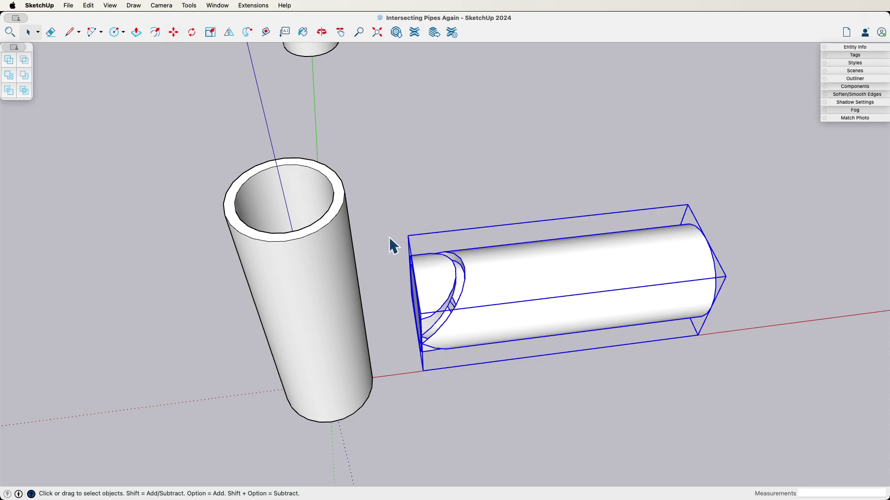
# Step: Return the trimmed horizontal pipe to the upright pipe by undoing its last move
pyautogui.moveTo(415, 185); pyautogui.dragTo(481, 278, button='middle')
pyautogui.press('m')
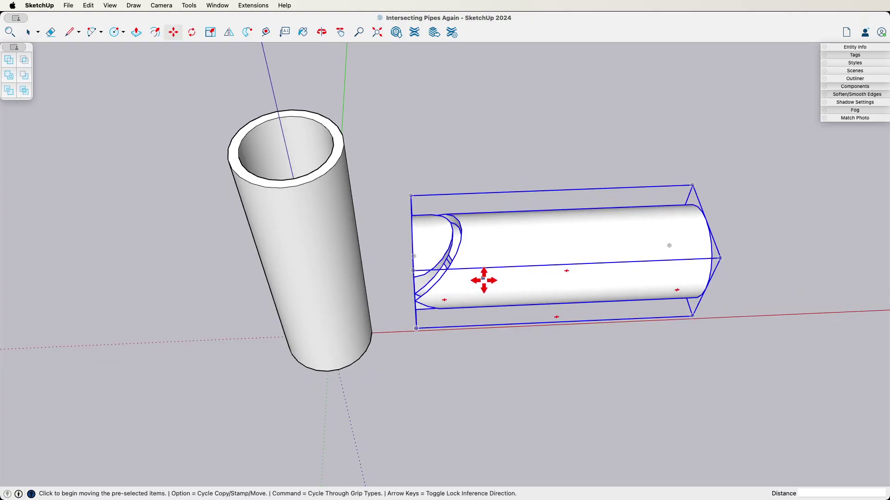
pyautogui.click(481, 278)
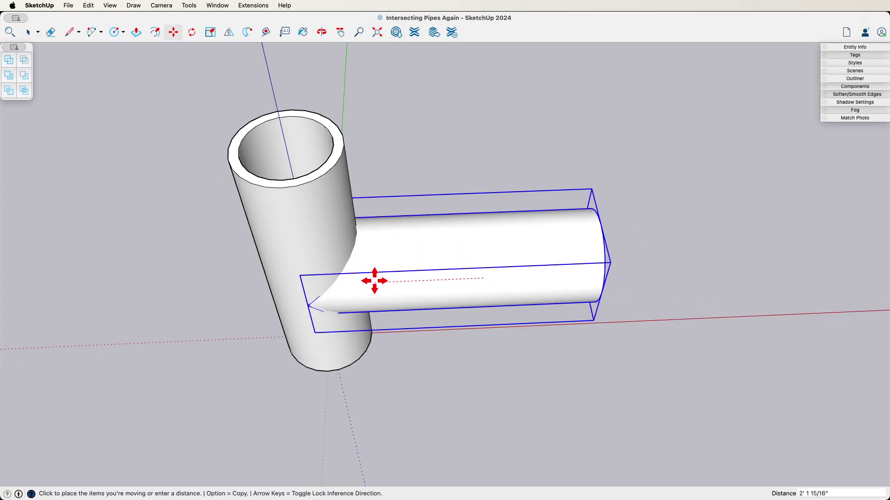
pyautogui.press('space')
pyautogui.press('super+z')
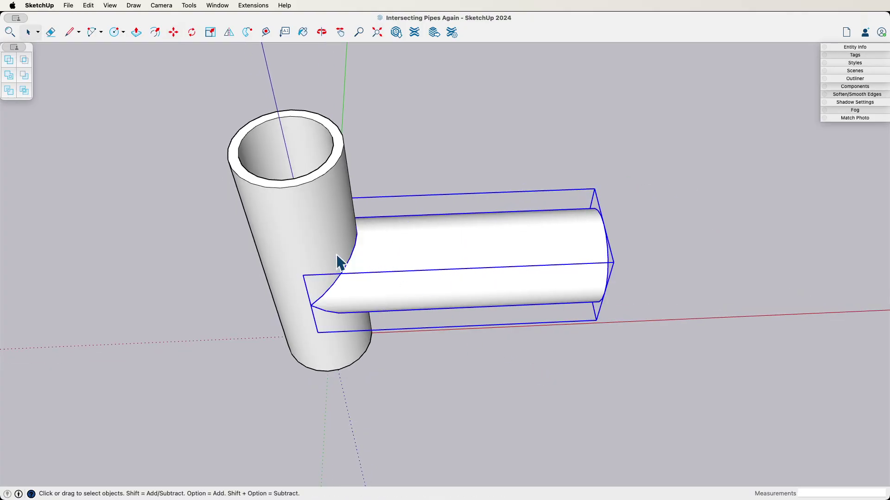
# Step: Inside the upright pipe group, intersect the outer and inner cylindrical faces with the rest of the model
pyautogui.moveTo(336, 255); pyautogui.dragTo(473, 301, button='middle')
pyautogui.doubleClick(483, 327)
pyautogui.click(484, 327)
pyautogui.keyDown('shift'); pyautogui.click(458, 255); pyautogui.keyUp('shift')
pyautogui.rightClick(458, 255)
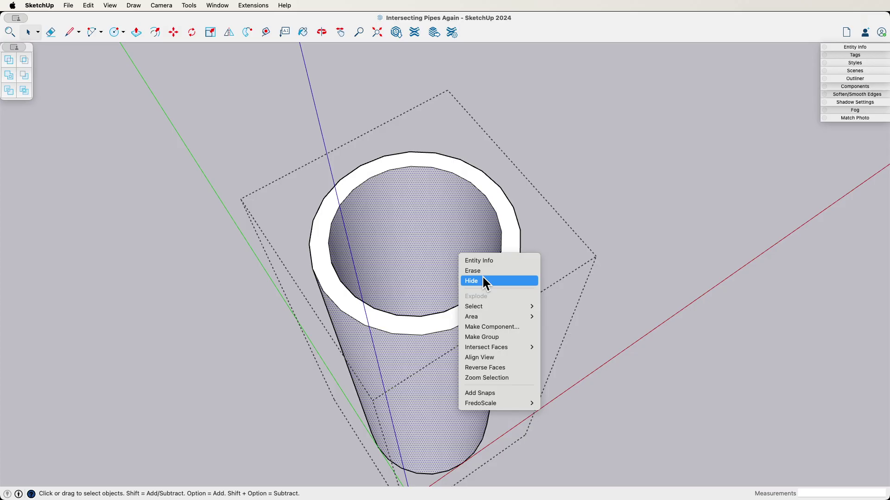
pyautogui.moveTo(513, 348)
pyautogui.click(561, 347)
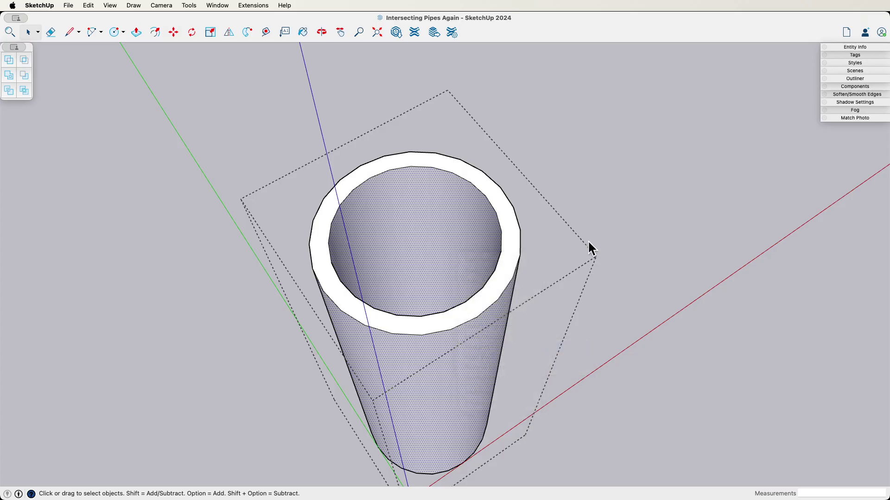
# Step: Erase the intersection edges on the upright pipe's inner wall to open it across the upper band and center
pyautogui.click(587, 240)
pyautogui.moveTo(587, 240); pyautogui.dragTo(449, 199, button='middle')
pyautogui.click(596, 200)
pyautogui.doubleClick(449, 199)
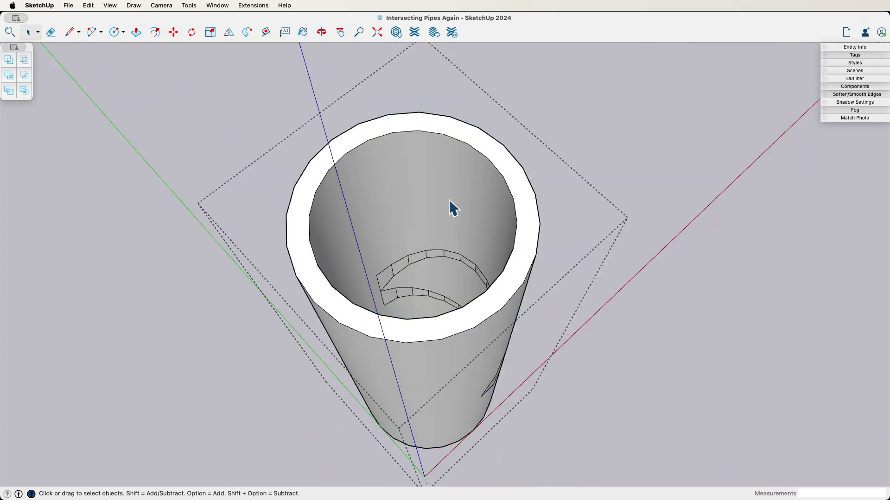
pyautogui.scroll(5, 401, 258)
pyautogui.press('e')
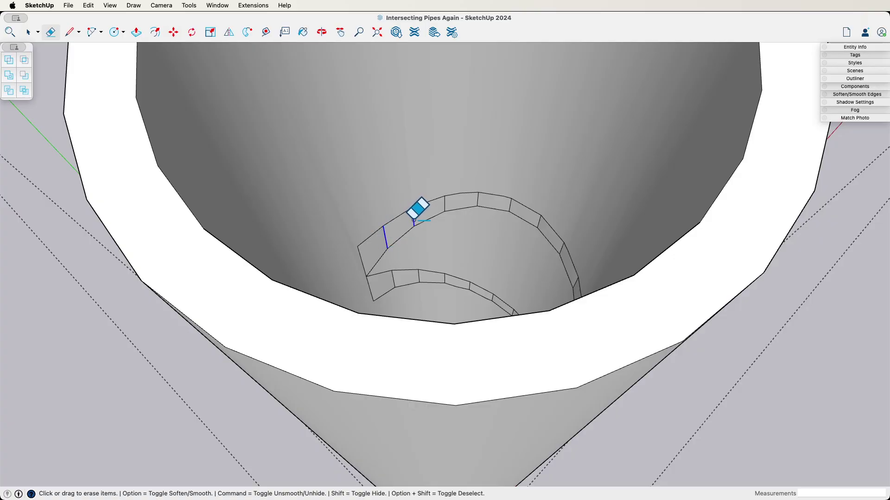
pyautogui.scroll(8, 422, 211)
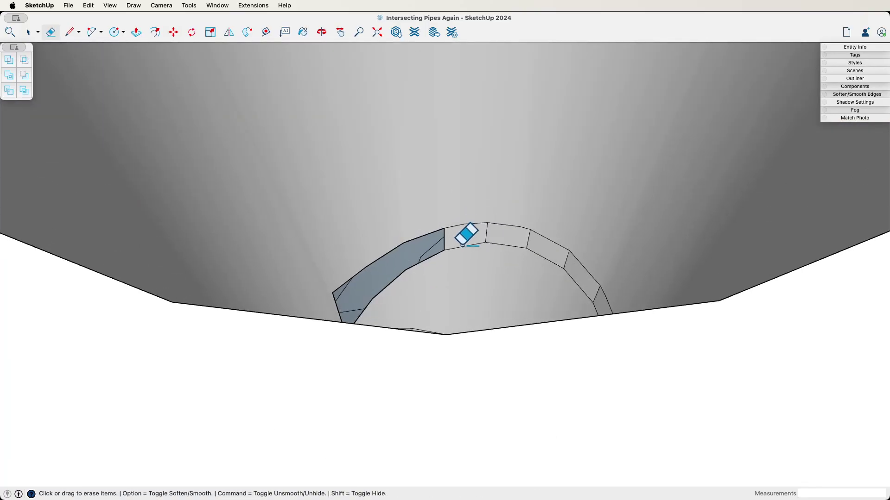
pyautogui.moveTo(444, 243); pyautogui.dragTo(483, 240)
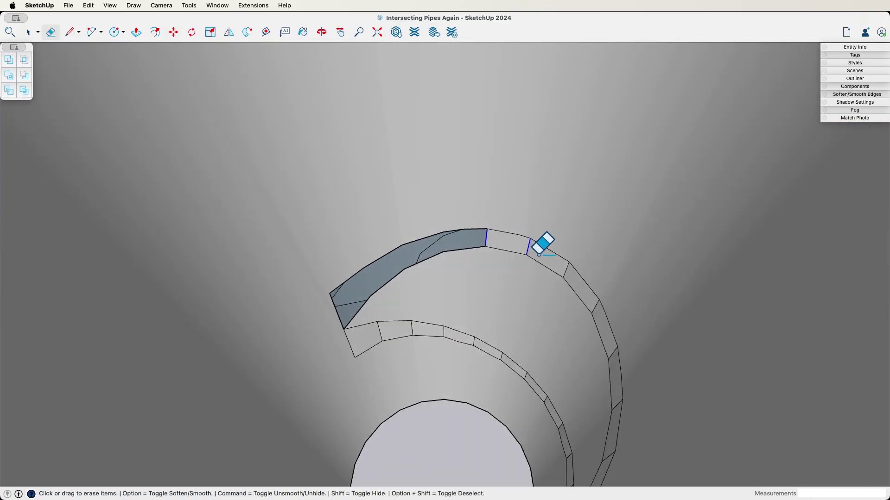
pyautogui.moveTo(611, 366); pyautogui.dragTo(612, 366)
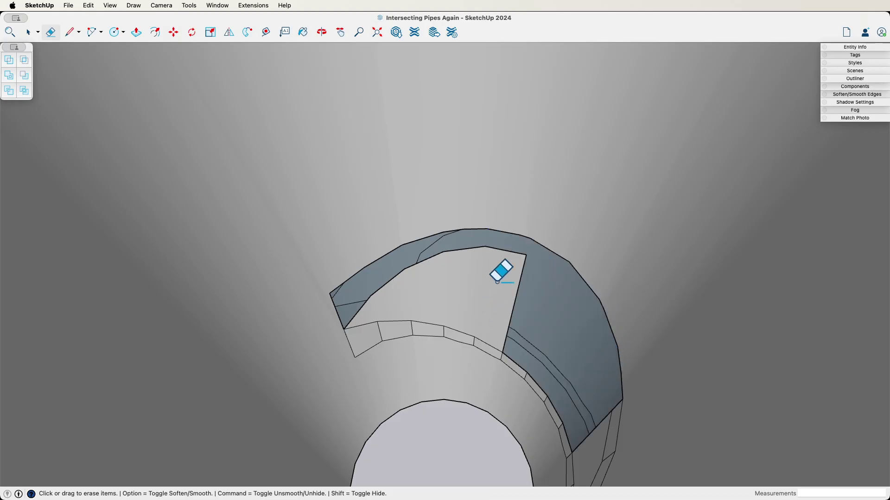
pyautogui.moveTo(528, 256)
pyautogui.mouseDown()
pyautogui.moveTo(436, 256)
pyautogui.moveTo(443, 257)
pyautogui.mouseUp()
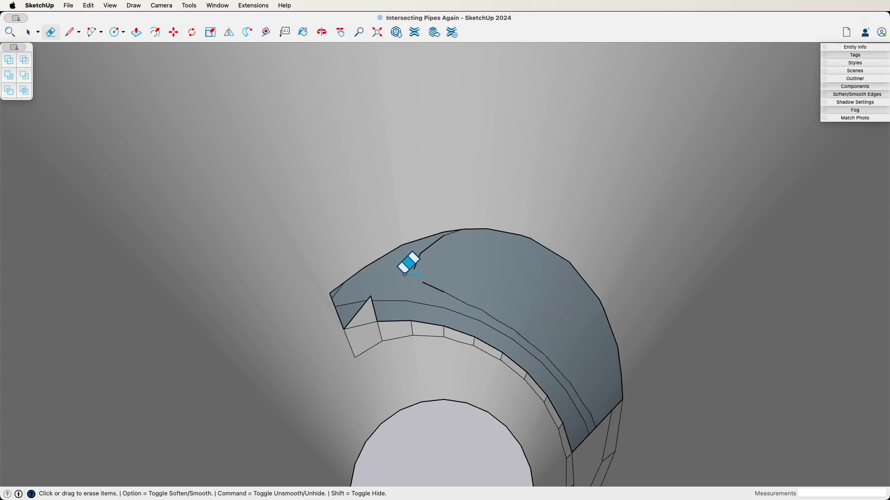
# Step: Delete the outer wall face exposed behind the opening in the upright pipe's inner wall
pyautogui.press('space')
pyautogui.click(393, 284)
pyautogui.press('Delete')
# Step: Erase the intersection edges around the opening in the upright pipe's inner wall to remove the remaining wall strips
pyautogui.scroll(2, 393, 284)
pyautogui.press('e')
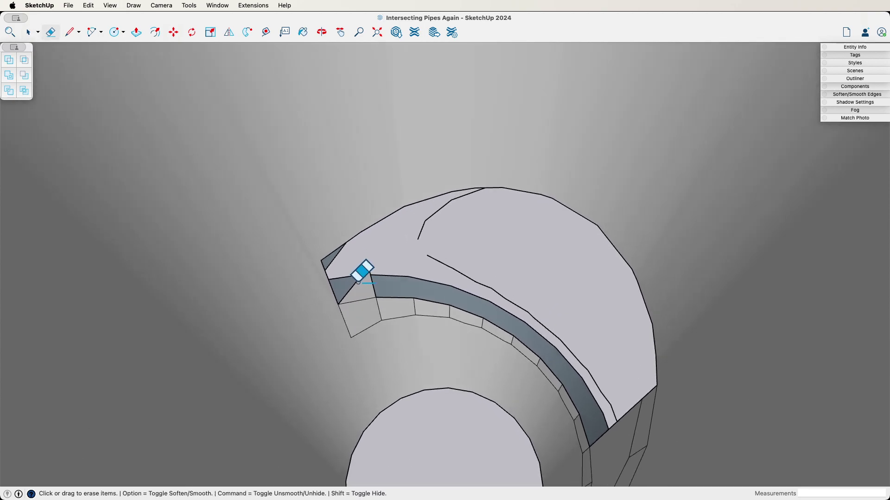
pyautogui.moveTo(358, 282); pyautogui.dragTo(349, 286, button='middle')
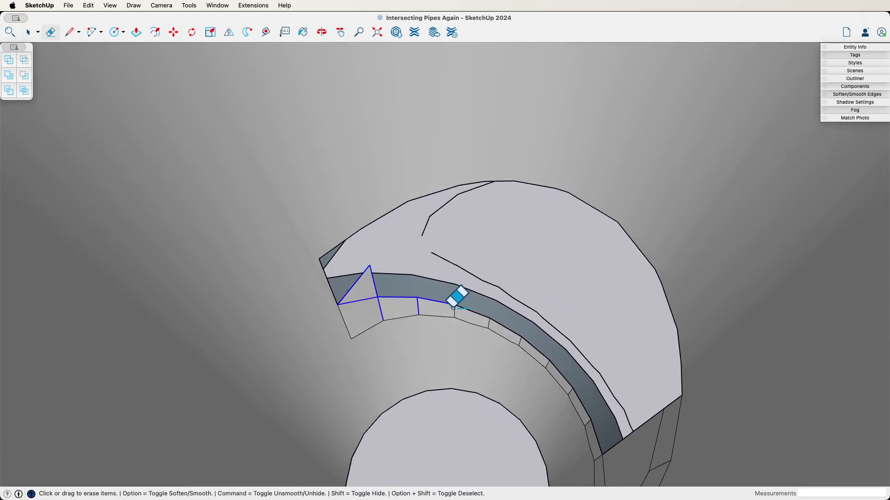
pyautogui.moveTo(530, 339); pyautogui.dragTo(530, 339)
pyautogui.moveTo(530, 340); pyautogui.dragTo(558, 356, button='middle')
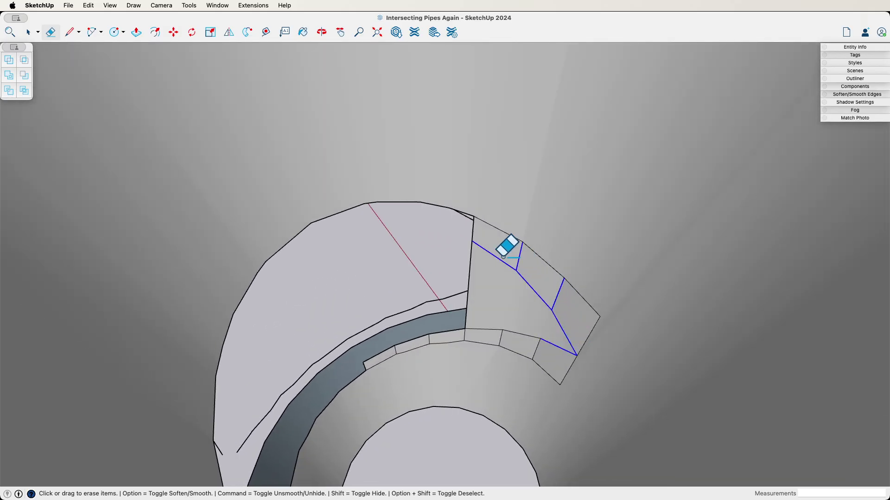
pyautogui.moveTo(503, 257); pyautogui.dragTo(460, 247)
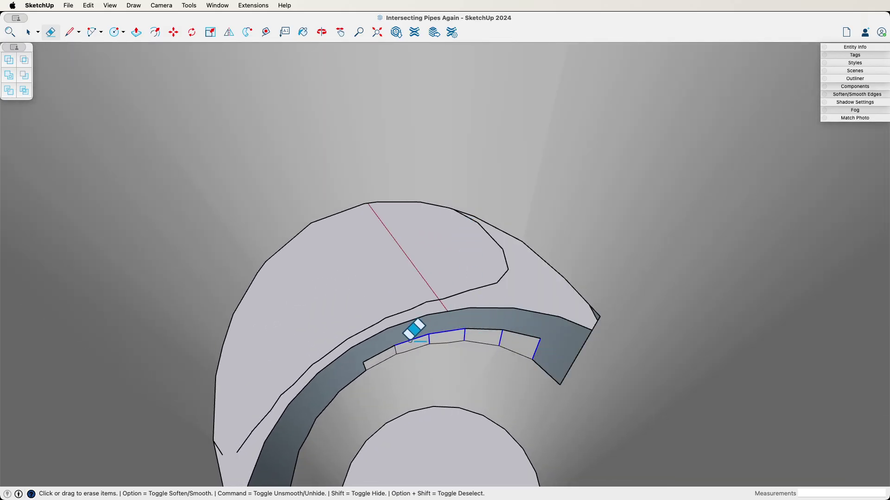
pyautogui.moveTo(374, 359); pyautogui.dragTo(377, 357)
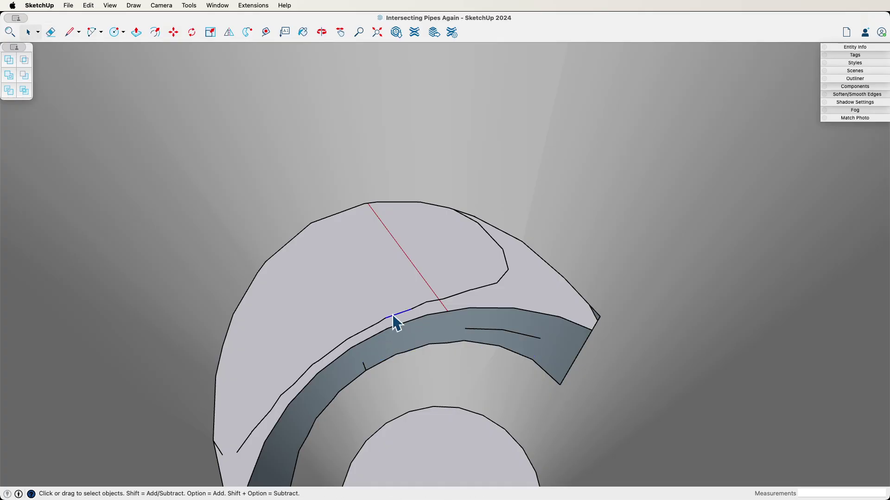
# Step: Delete the stray edges left across the upright pipe's opening and leave its group
pyautogui.press('Delete')
pyautogui.press('e')
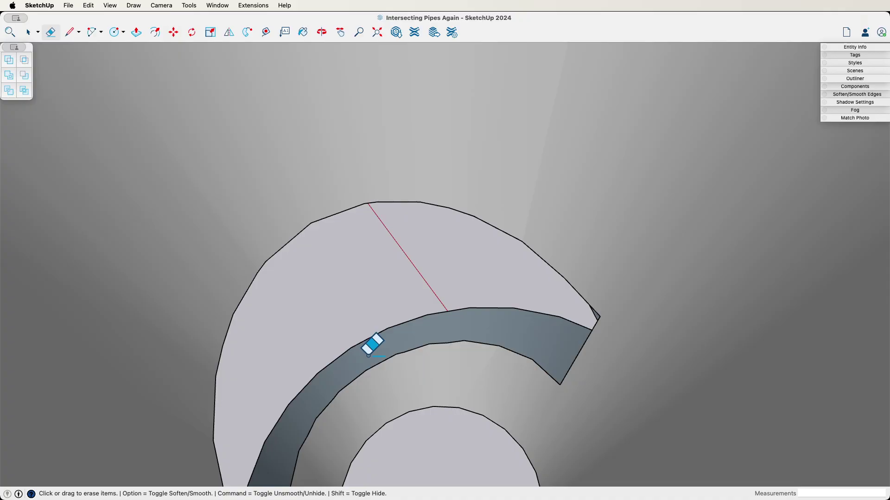
pyautogui.press('space')
pyautogui.scroll(-8, 368, 356)
pyautogui.click(555, 392)
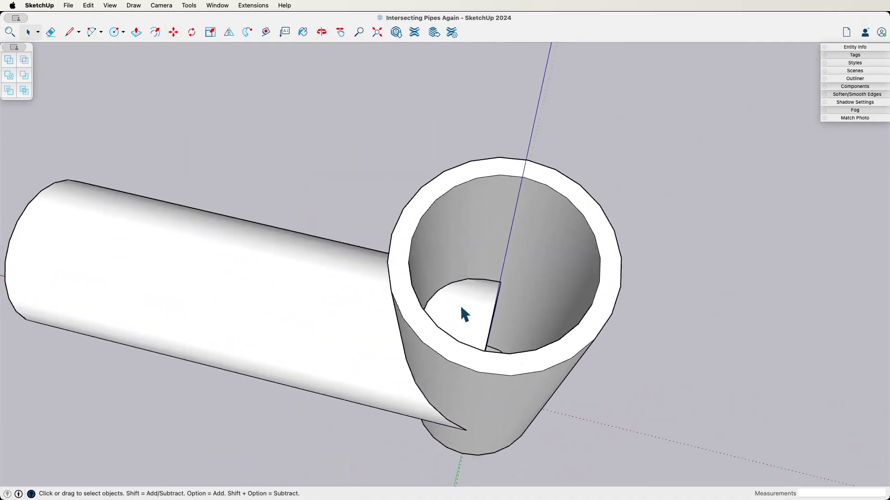
# Step: Inside the horizontal pipe group, erase the leftover end piece beyond the trimmed joint and exit the group
pyautogui.doubleClick(428, 328)
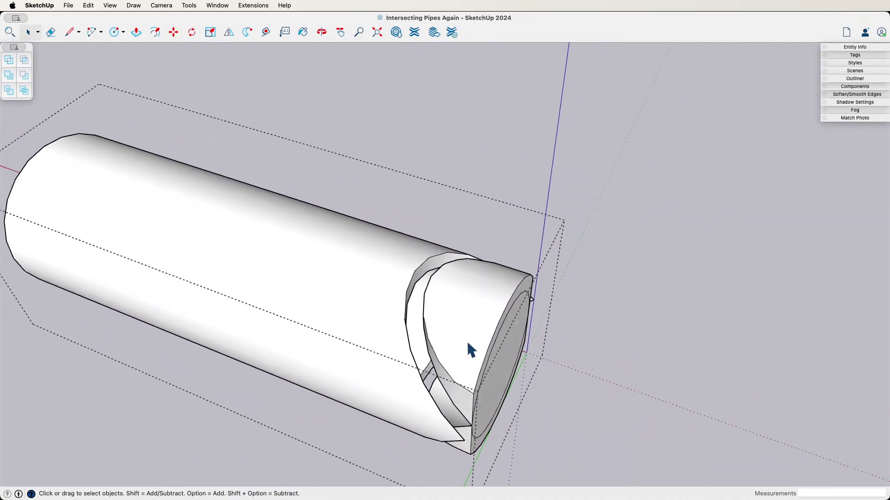
pyautogui.moveTo(467, 343)
pyautogui.mouseDown(button='middle')
pyautogui.moveTo(473, 329)
pyautogui.moveTo(440, 301)
pyautogui.moveTo(473, 308)
pyautogui.moveTo(477, 297)
pyautogui.mouseUp(button='middle')
pyautogui.press('e')
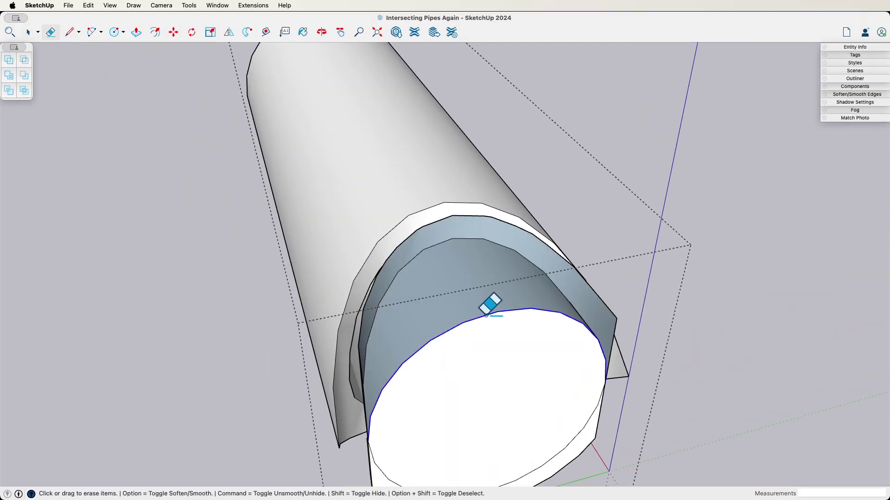
pyautogui.click(485, 316)
pyautogui.moveTo(493, 354)
pyautogui.mouseDown(button='middle')
pyautogui.moveTo(447, 377)
pyautogui.moveTo(432, 428)
pyautogui.moveTo(416, 439)
pyautogui.moveTo(347, 338)
pyautogui.moveTo(342, 304)
pyautogui.moveTo(334, 357)
pyautogui.moveTo(427, 388)
pyautogui.moveTo(646, 399)
pyautogui.moveTo(425, 363)
pyautogui.moveTo(377, 343)
pyautogui.moveTo(312, 355)
pyautogui.moveTo(357, 344)
pyautogui.mouseUp(button='middle')
pyautogui.click(432, 428)
pyautogui.press('space')
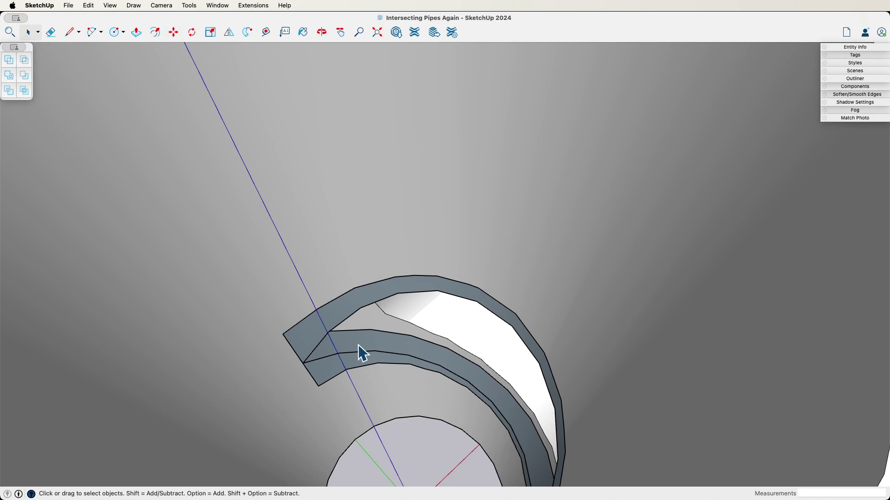
# Step: Inspect the joint through the upright pipe's bore and from outside to check the opening between the pipes
pyautogui.scroll(5, 358, 343)
pyautogui.moveTo(415, 331); pyautogui.dragTo(329, 229, button='middle')
pyautogui.scroll(5, 328, 257)
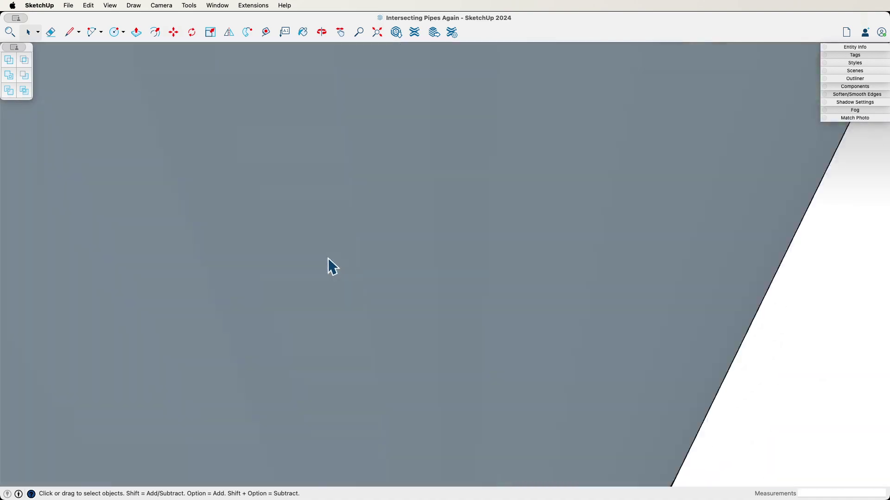
pyautogui.scroll(-10, 338, 252)
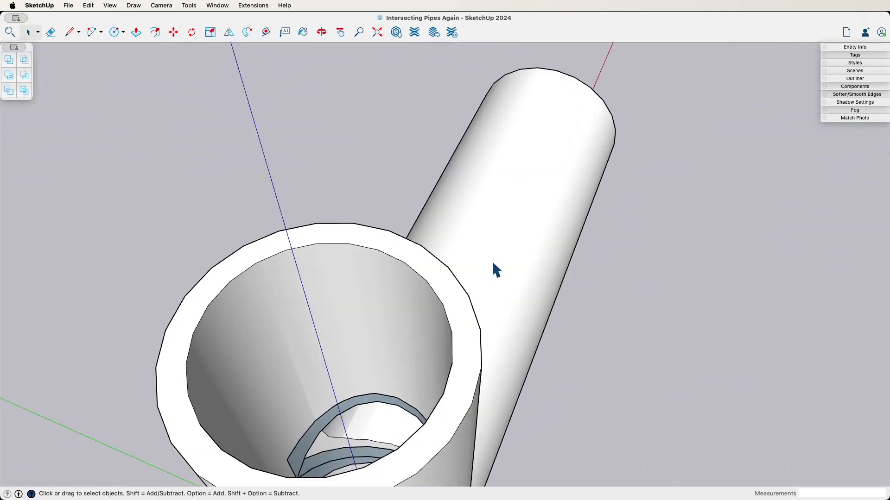
pyautogui.moveTo(495, 269); pyautogui.dragTo(534, 334, button='middle')
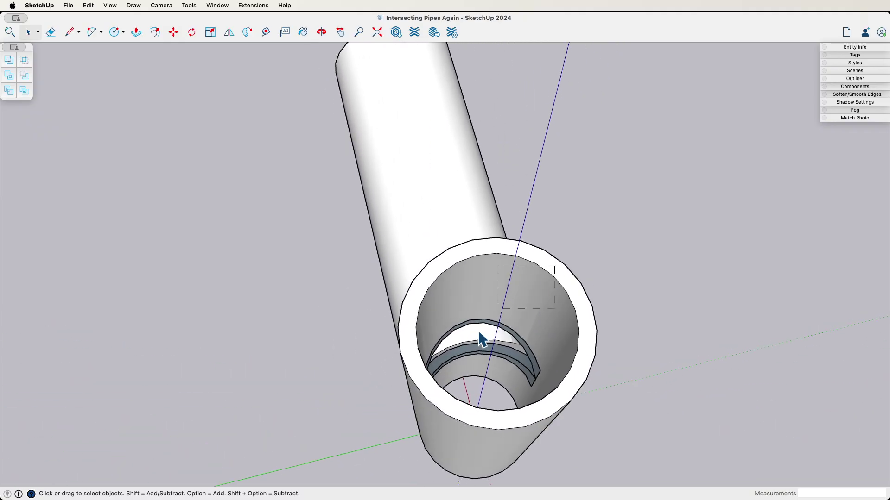
pyautogui.click(358, 278)
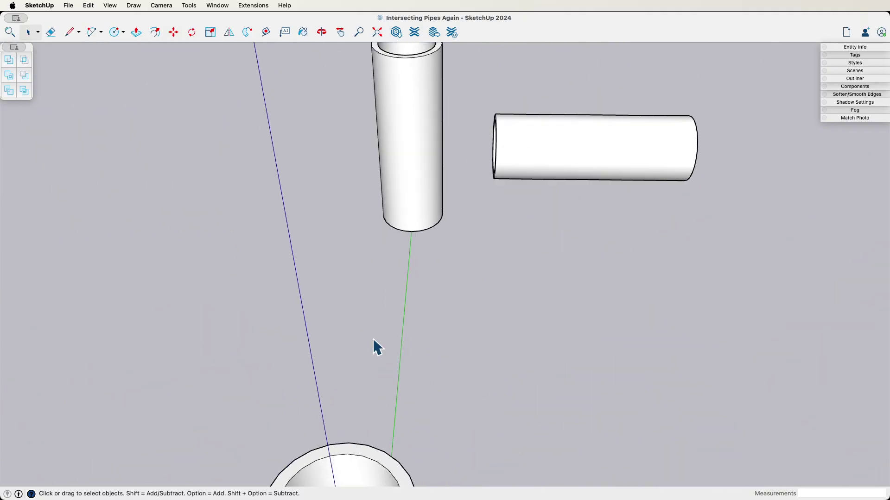
pyautogui.moveTo(262, 239); pyautogui.dragTo(343, 246, button='middle')
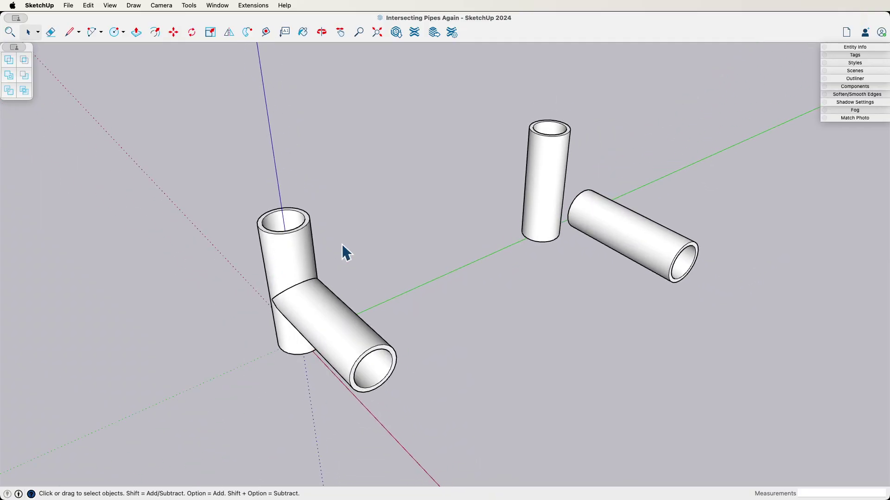
# Step: Remove the inner walls of the separate upright and horizontal pipes so both are closed solid cylinders
pyautogui.moveTo(343, 199); pyautogui.dragTo(467, 308, button='middle')
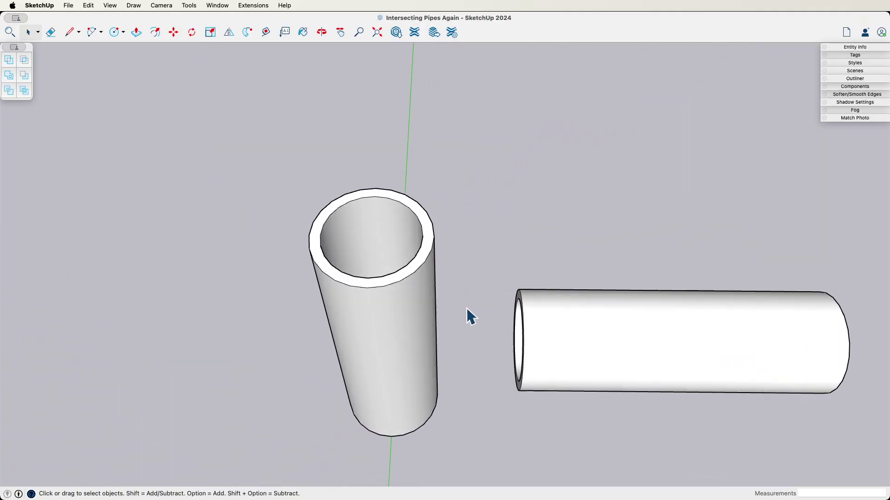
pyautogui.moveTo(328, 272); pyautogui.dragTo(500, 224, button='middle')
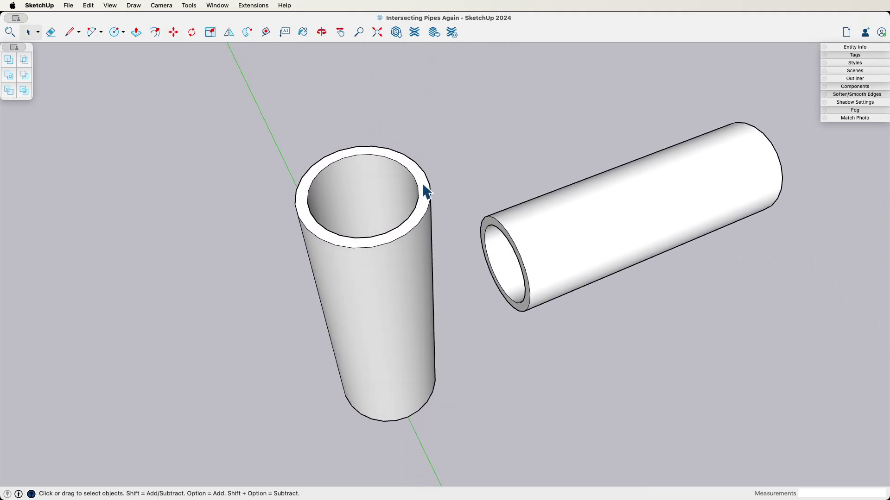
pyautogui.moveTo(425, 191)
pyautogui.mouseDown(button='middle')
pyautogui.moveTo(390, 180)
pyautogui.moveTo(415, 146)
pyautogui.moveTo(433, 189)
pyautogui.moveTo(460, 168)
pyautogui.moveTo(432, 211)
pyautogui.moveTo(413, 199)
pyautogui.moveTo(396, 222)
pyautogui.moveTo(417, 207)
pyautogui.moveTo(413, 287)
pyautogui.moveTo(457, 218)
pyautogui.moveTo(487, 235)
pyautogui.moveTo(492, 196)
pyautogui.mouseUp(button='middle')
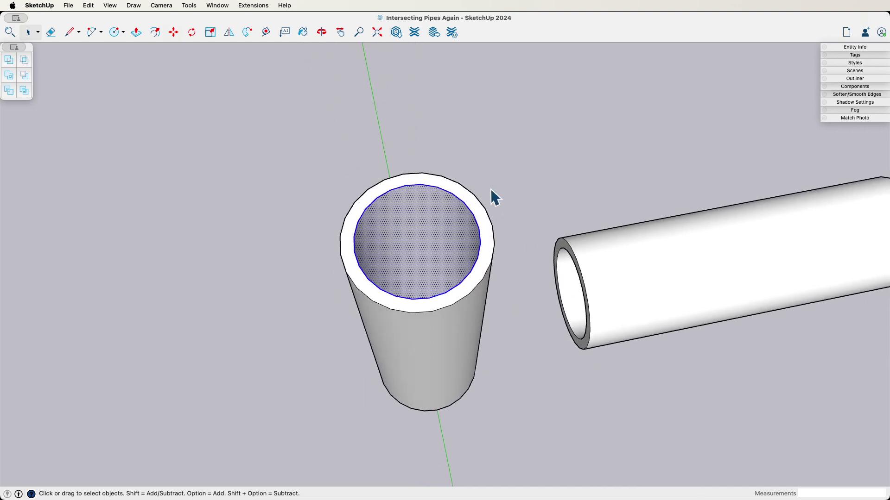
pyautogui.click(408, 226)
pyautogui.moveTo(408, 226); pyautogui.dragTo(429, 293, button='middle')
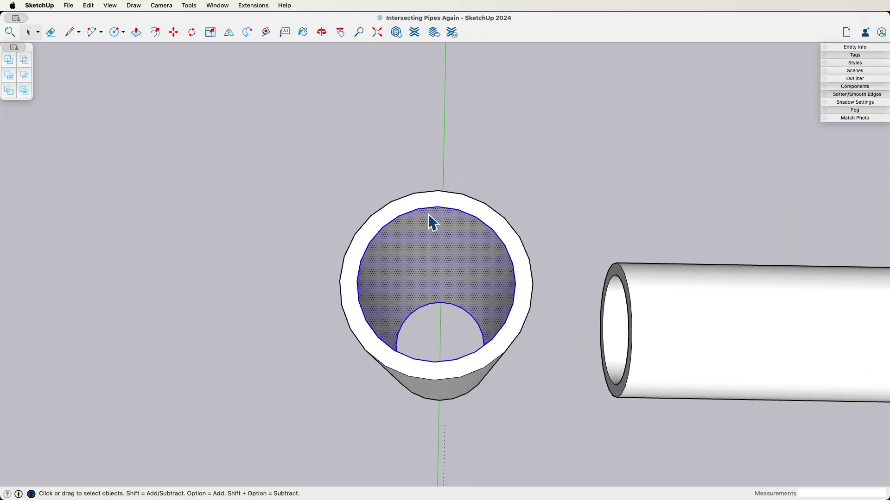
pyautogui.moveTo(493, 296); pyautogui.dragTo(426, 264, button='middle')
pyautogui.press('Delete')
pyautogui.click(536, 317)
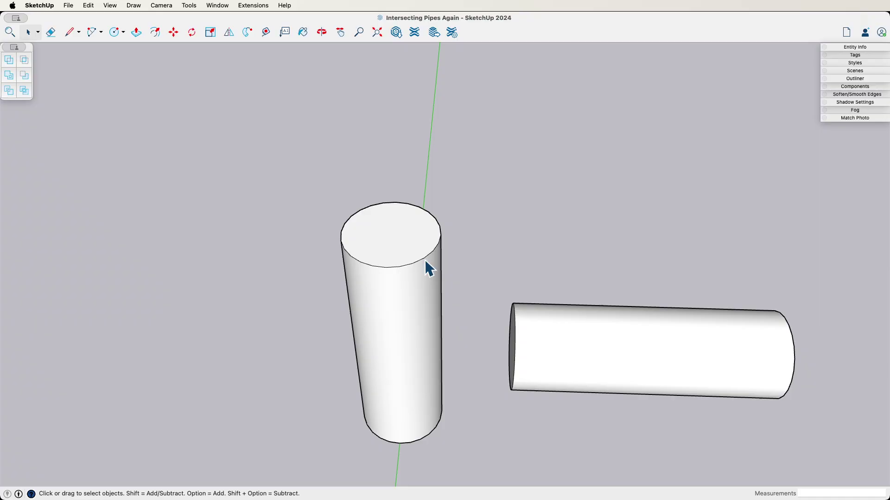
# Step: Make the upright cylinder and the horizontal cylinder into two separate groups
pyautogui.doubleClick(425, 260)
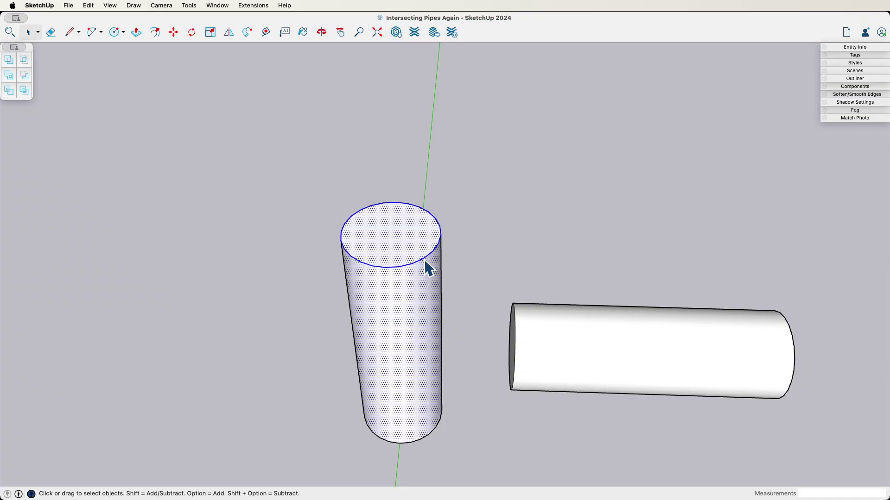
pyautogui.rightClick(420, 292)
pyautogui.click(468, 368)
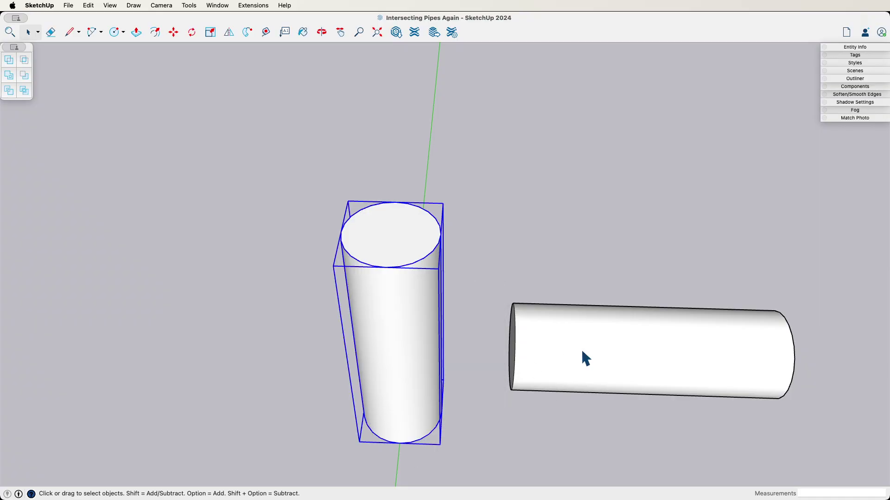
pyautogui.doubleClick(581, 348)
pyautogui.rightClick(581, 351)
pyautogui.click(601, 398)
# Step: Move the horizontal cylinder about 2' 7 9/16" so that its end sits inside the upright cylinder
pyautogui.moveTo(599, 394); pyautogui.dragTo(542, 361, button='middle')
pyautogui.press('m')
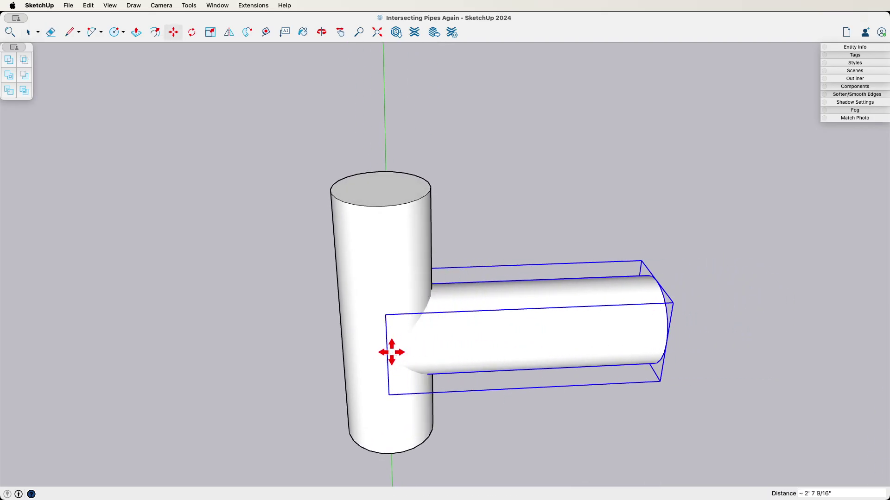
pyautogui.press('space')
pyautogui.scroll(10, 420, 376)
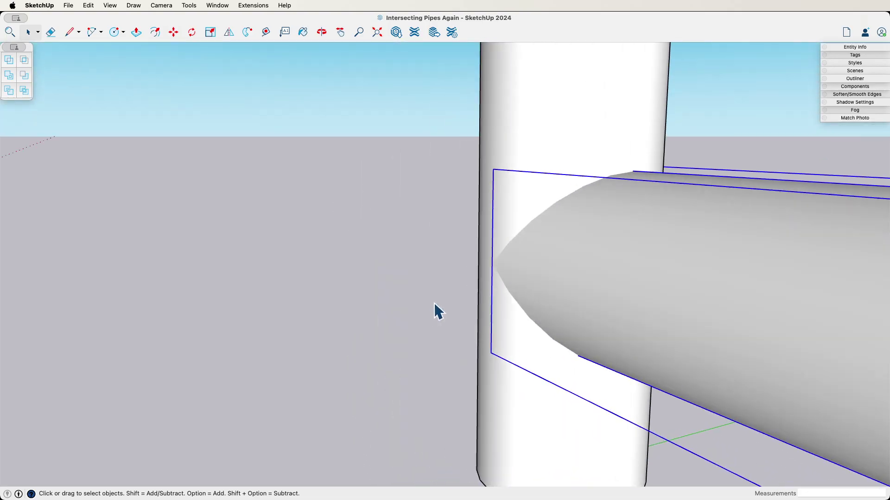
pyautogui.scroll(-10, 486, 268)
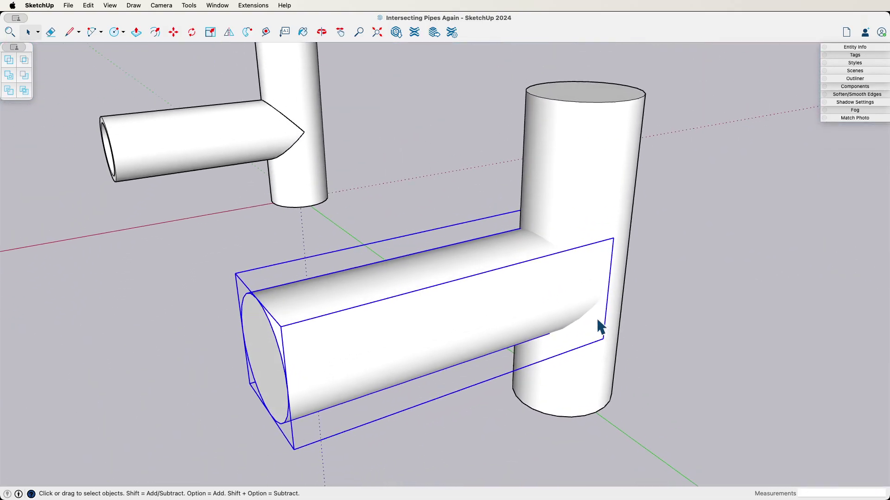
# Step: Merge the upright and horizontal cylinder groups into one solid with Outer Shell
pyautogui.keyDown('shift'); pyautogui.click(370, 383); pyautogui.keyUp('shift')
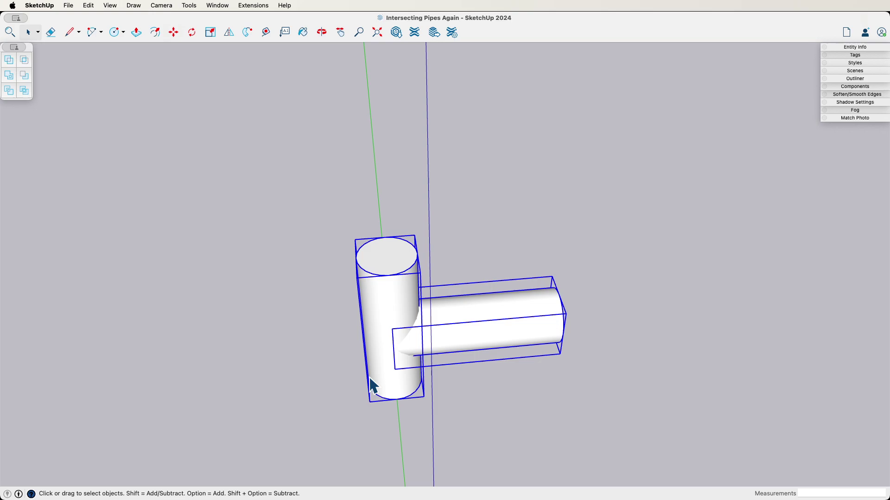
pyautogui.click(9, 59)
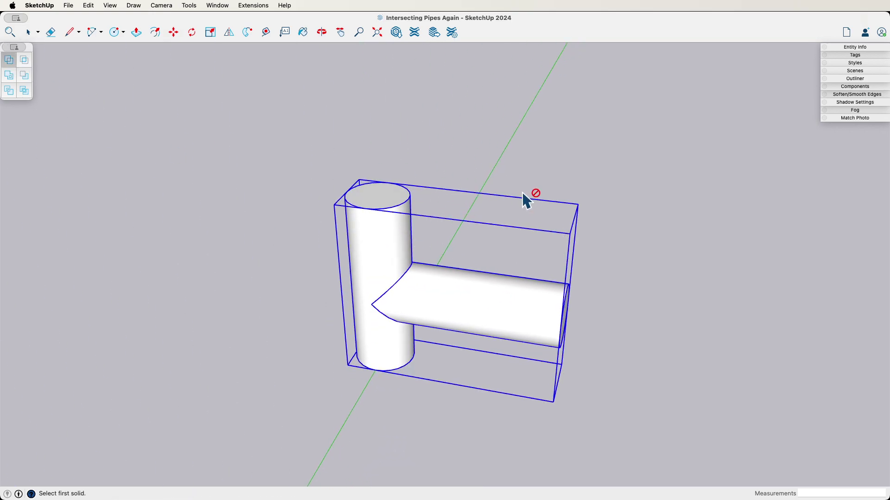
pyautogui.scroll(3, 399, 212)
pyautogui.press('space')
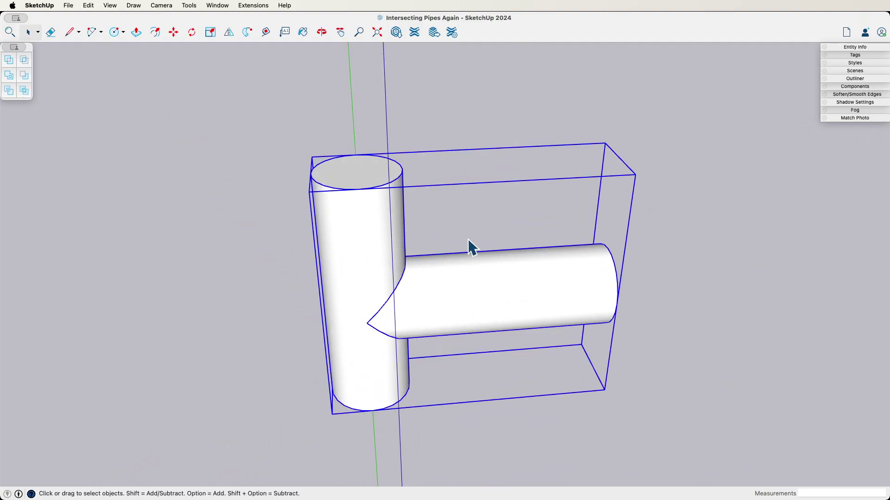
# Step: Examine the merged solid's interior in X-ray display, return to opaque display and clear the selection
pyautogui.press('x')
pyautogui.moveTo(383, 236); pyautogui.dragTo(536, 200, button='middle')
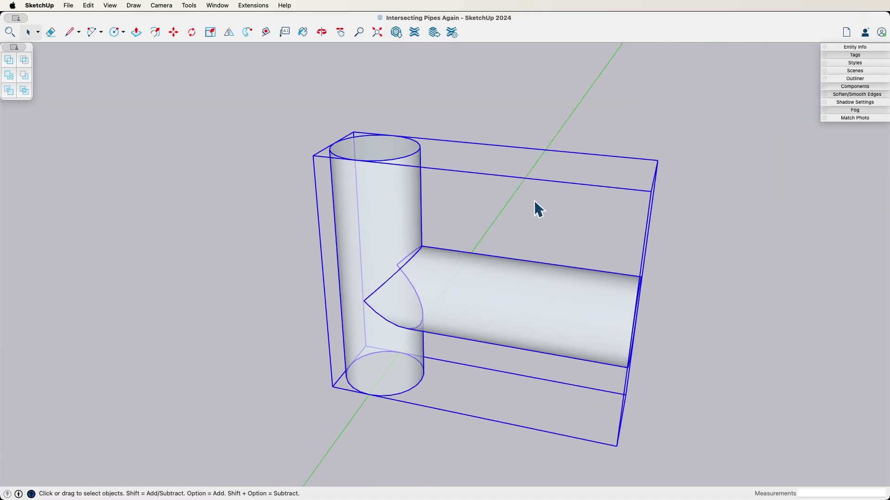
pyautogui.press('x')
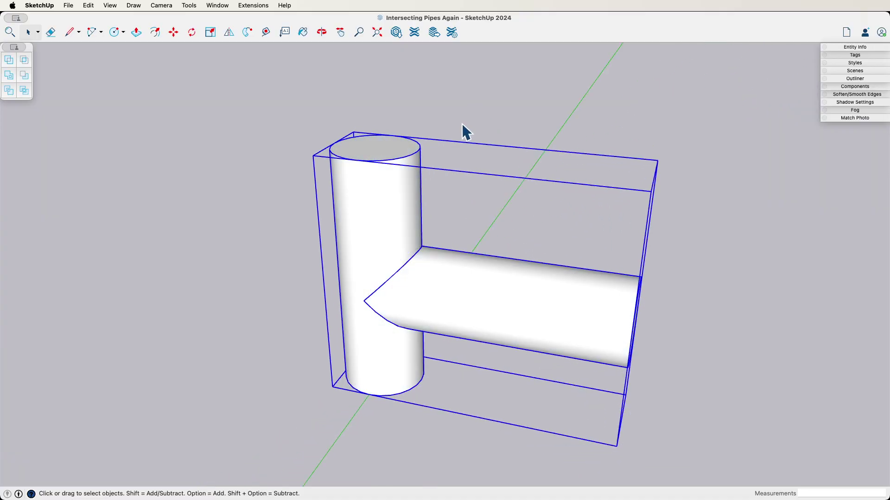
pyautogui.click(463, 123)
# Step: Inside the merged solid, offset the upright cylinder's top circular edge inward by 1 5/8"
pyautogui.moveTo(430, 185); pyautogui.dragTo(433, 222, button='middle')
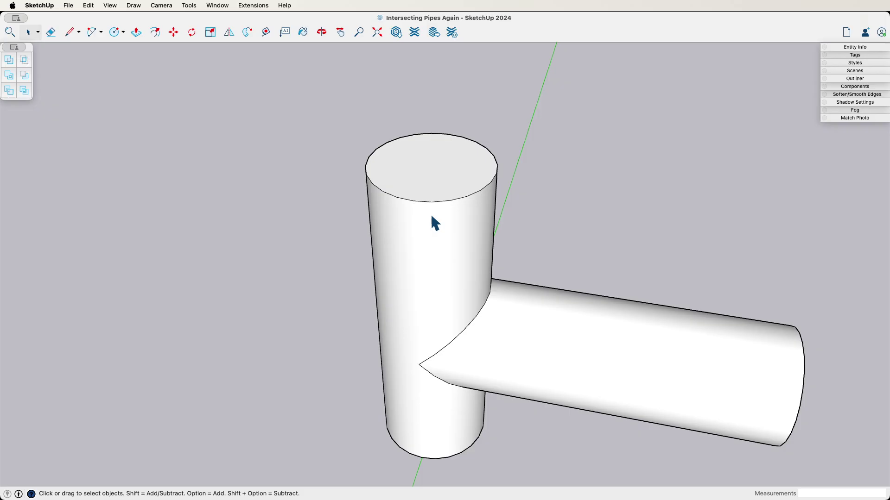
pyautogui.scroll(5, 452, 145)
pyautogui.moveTo(446, 157); pyautogui.dragTo(477, 144, button='middle')
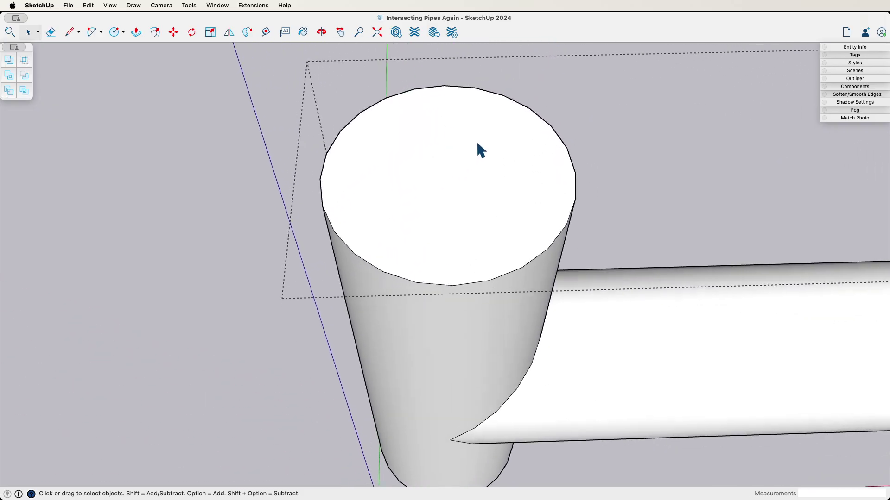
pyautogui.press('f')
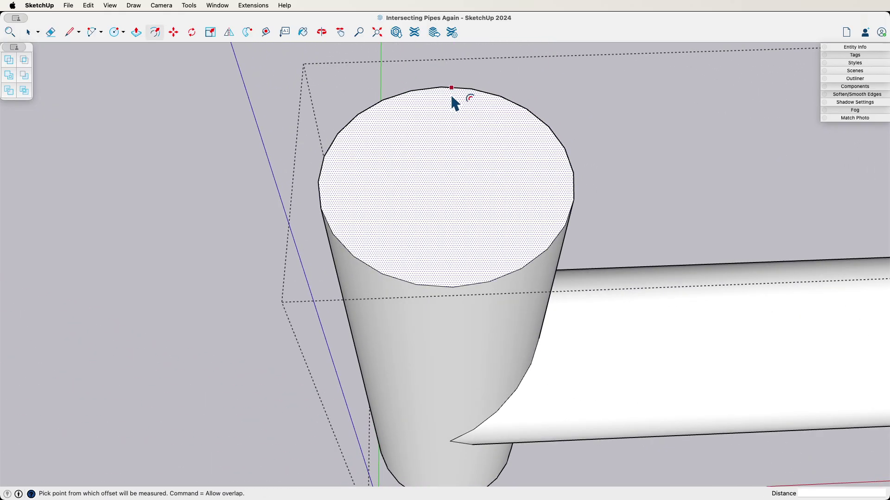
pyautogui.click(447, 101)
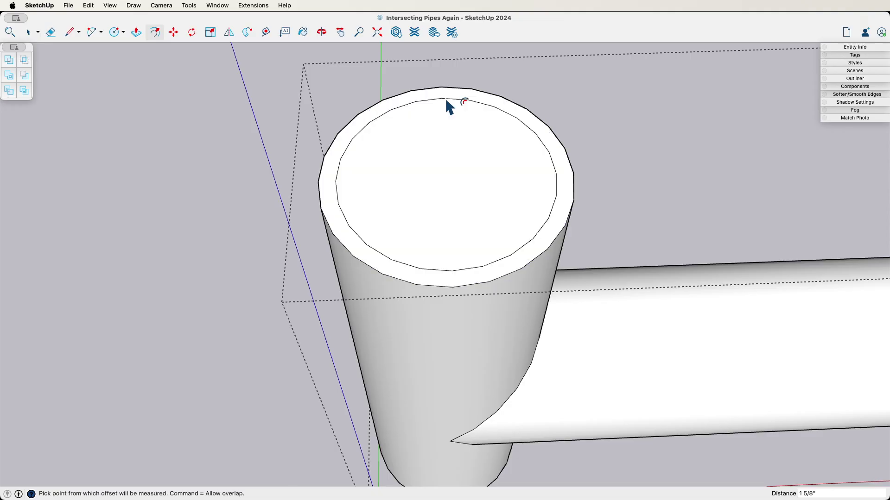
# Step: Push the inner circle down through the full height of the upright cylinder to hollow it out
pyautogui.press('p')
pyautogui.click(436, 162)
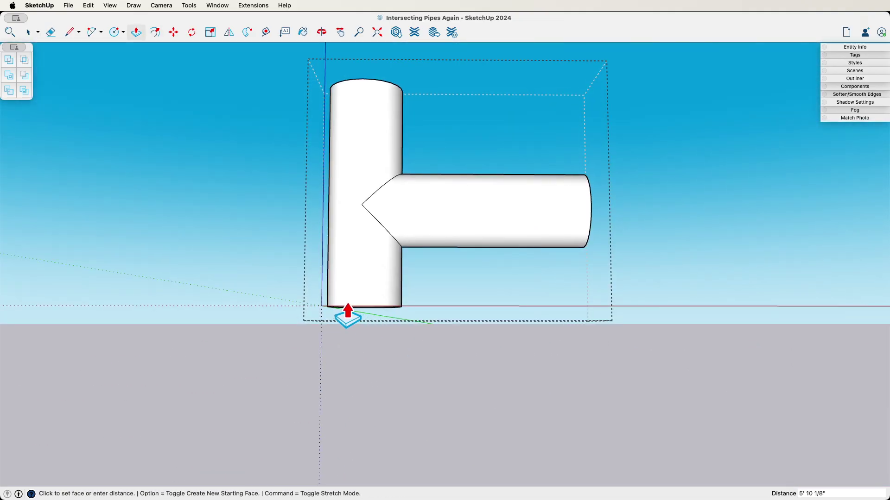
pyautogui.press('space')
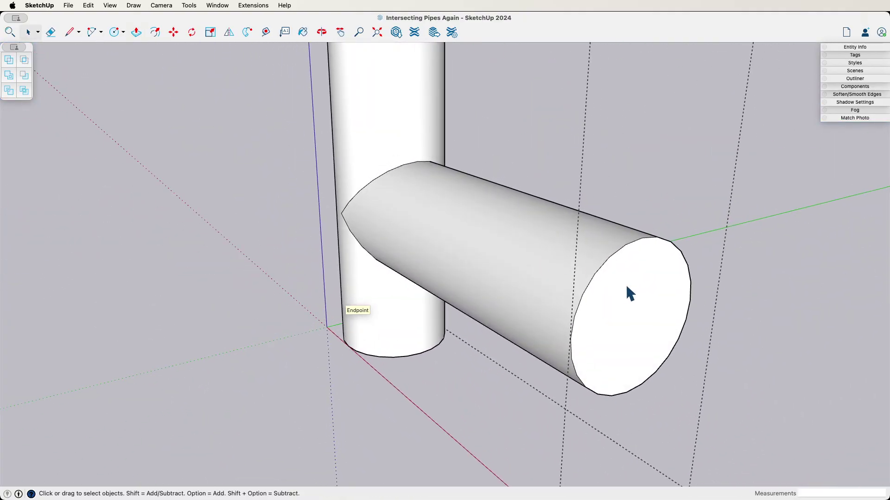
# Step: Offset the horizontal cylinder's end edge inward and push the inner circle about 4' 3" toward the upright pipe
pyautogui.press('f')
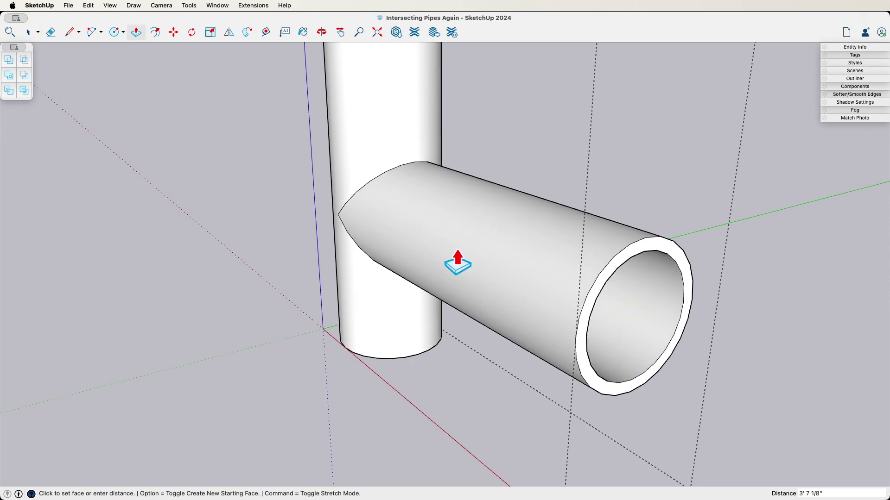
pyautogui.moveTo(458, 263)
pyautogui.mouseDown(button='middle')
pyautogui.moveTo(449, 255)
pyautogui.moveTo(448, 264)
pyautogui.mouseUp(button='middle')
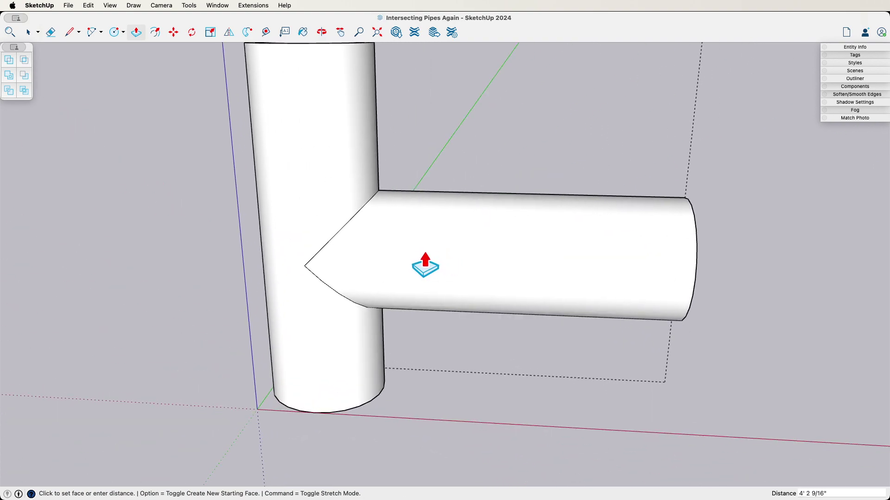
pyautogui.click(419, 267)
pyautogui.press('space')
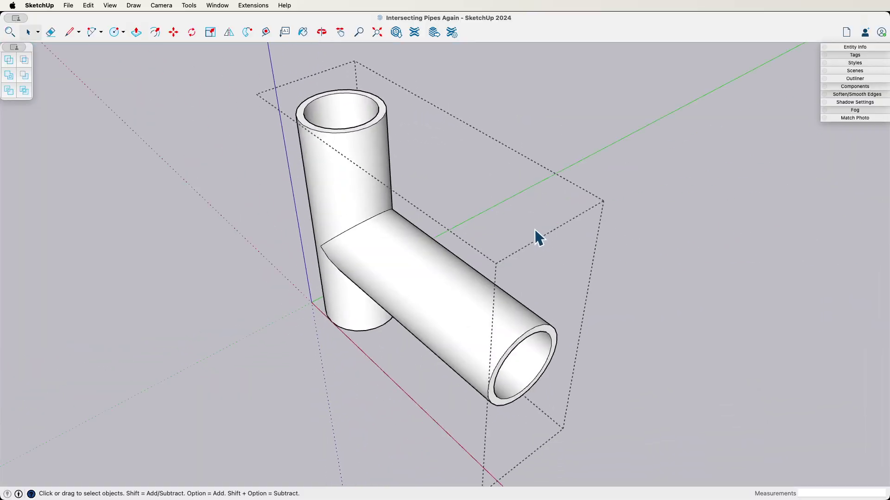
# Step: Examine both pipe joints from outside and look into the bore of the joint farther from the origin
pyautogui.moveTo(582, 271); pyautogui.dragTo(360, 75, button='middle')
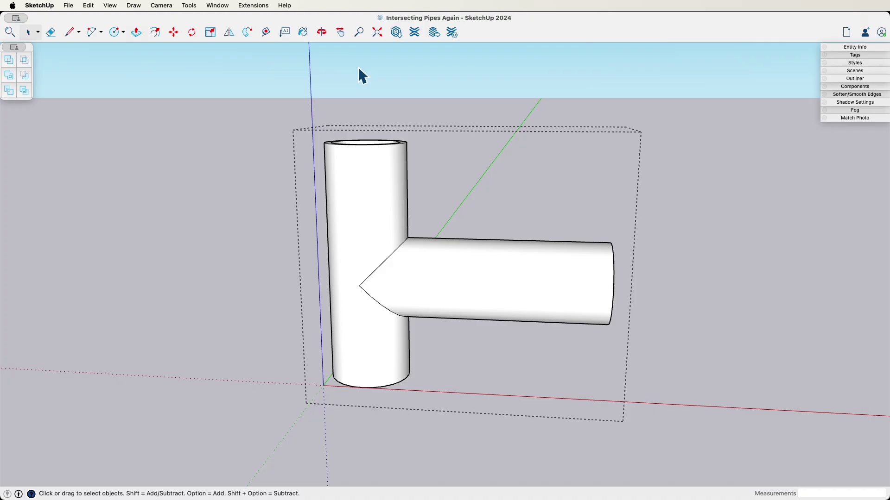
pyautogui.moveTo(366, 421); pyautogui.dragTo(245, 443, button='middle')
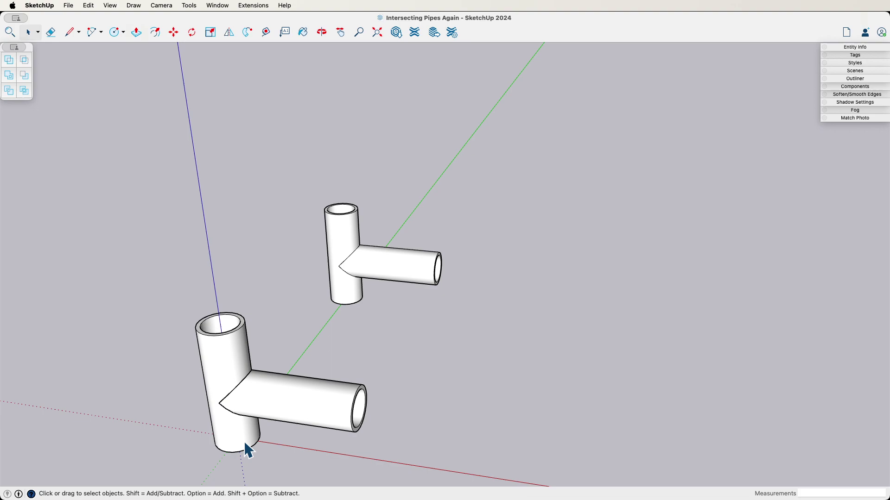
pyautogui.scroll(6, 344, 287)
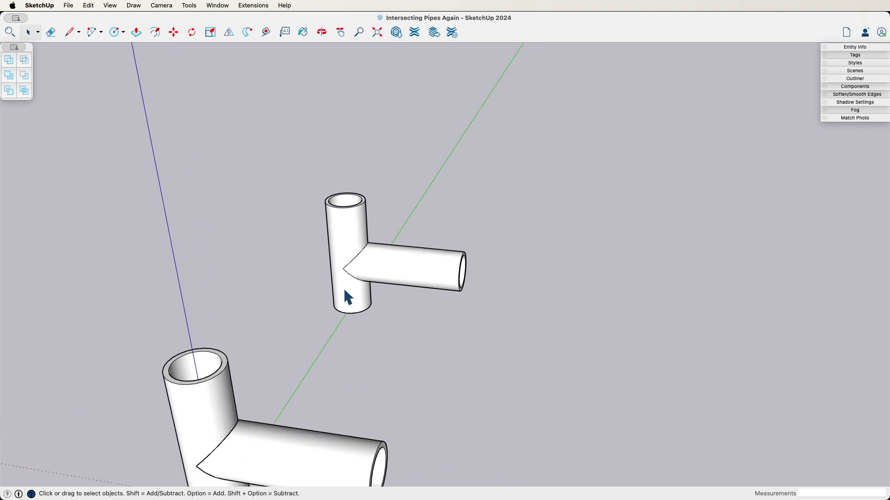
pyautogui.moveTo(381, 226)
pyautogui.mouseDown(button='middle')
pyautogui.moveTo(326, 268)
pyautogui.moveTo(371, 265)
pyautogui.moveTo(437, 299)
pyautogui.moveTo(440, 278)
pyautogui.moveTo(576, 208)
pyautogui.moveTo(404, 243)
pyautogui.mouseUp(button='middle')
pyautogui.click(439, 300)
pyautogui.moveTo(474, 285); pyautogui.dragTo(685, 254, button='middle')
pyautogui.moveTo(369, 241); pyautogui.dragTo(433, 311, button='middle')
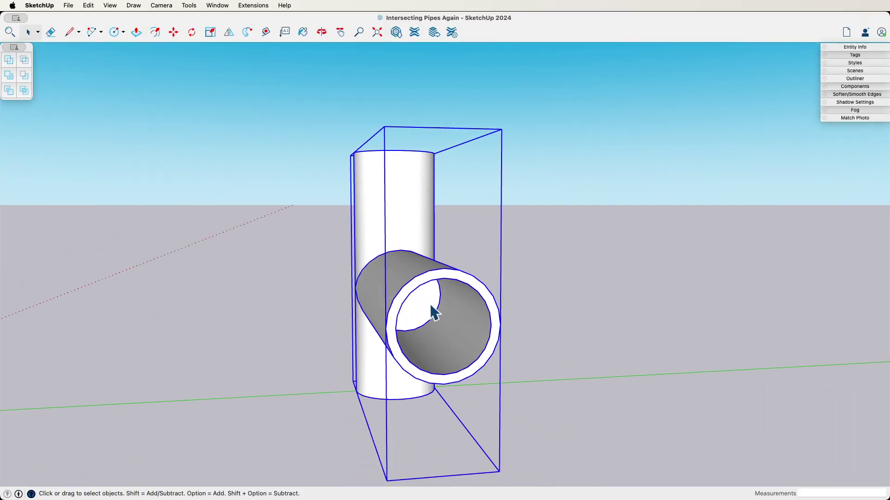
# Step: Push the closed inner end of the horizontal bore farther until it protrudes into the upright pipe's hollow interior
pyautogui.moveTo(369, 211); pyautogui.dragTo(485, 308, button='middle')
pyautogui.press('p')
pyautogui.click(410, 310)
pyautogui.click(376, 397)
pyautogui.press('space')
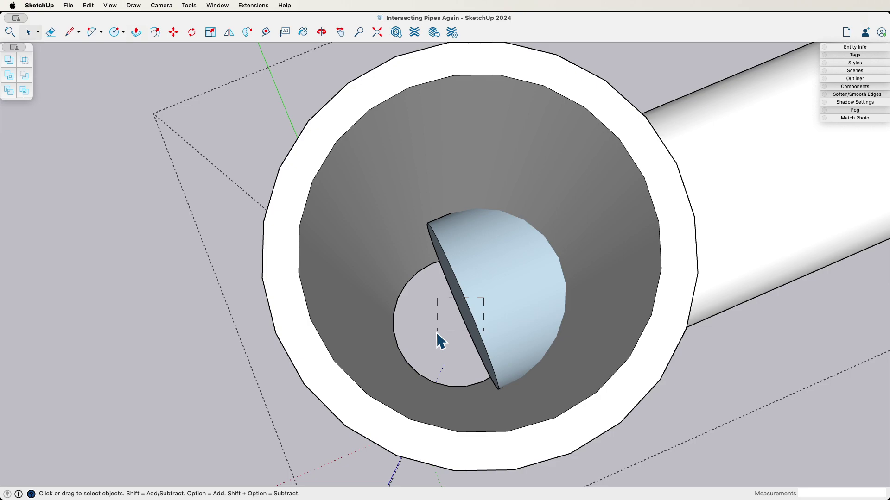
# Step: Select the protruding bore together with the upright pipe's inner wall and intersect their faces with the selection
pyautogui.tripleClick(455, 334)
pyautogui.moveTo(455, 333)
pyautogui.mouseDown(button='middle')
pyautogui.moveTo(494, 243)
pyautogui.moveTo(496, 258)
pyautogui.moveTo(437, 345)
pyautogui.moveTo(441, 302)
pyautogui.moveTo(450, 327)
pyautogui.mouseUp(button='middle')
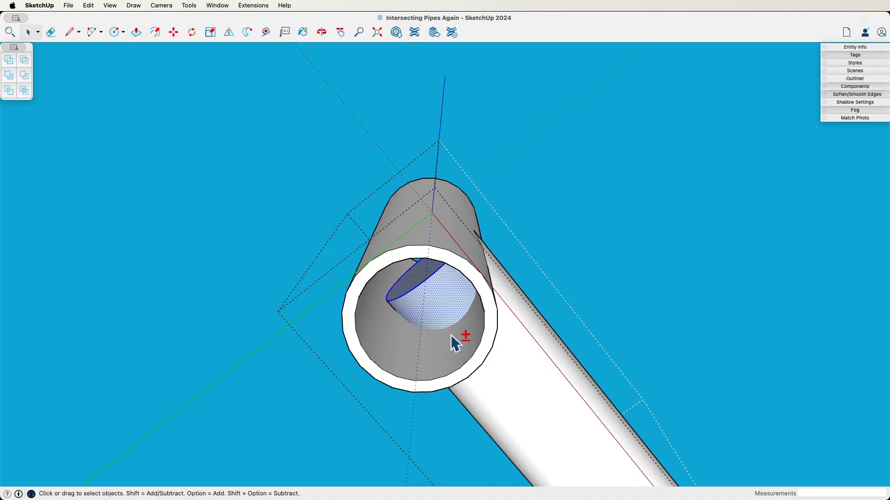
pyautogui.moveTo(446, 325); pyautogui.dragTo(456, 306, button='middle')
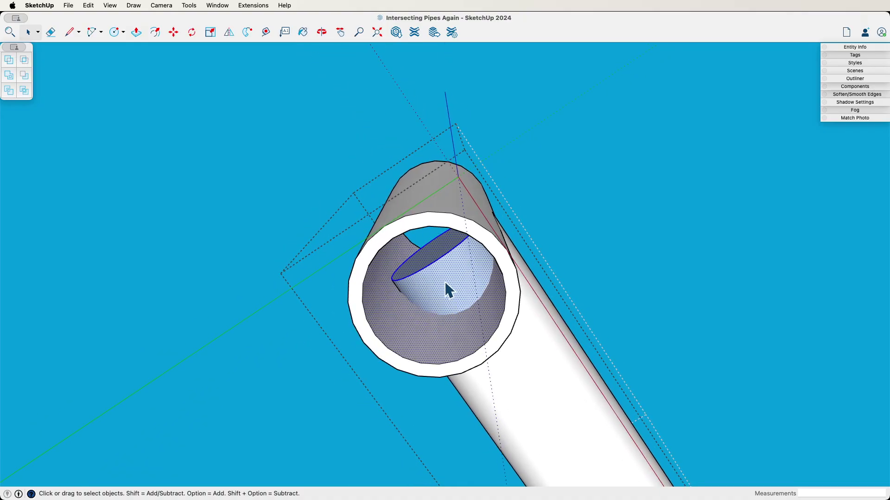
pyautogui.scroll(5, 473, 302)
pyautogui.rightClick(474, 259)
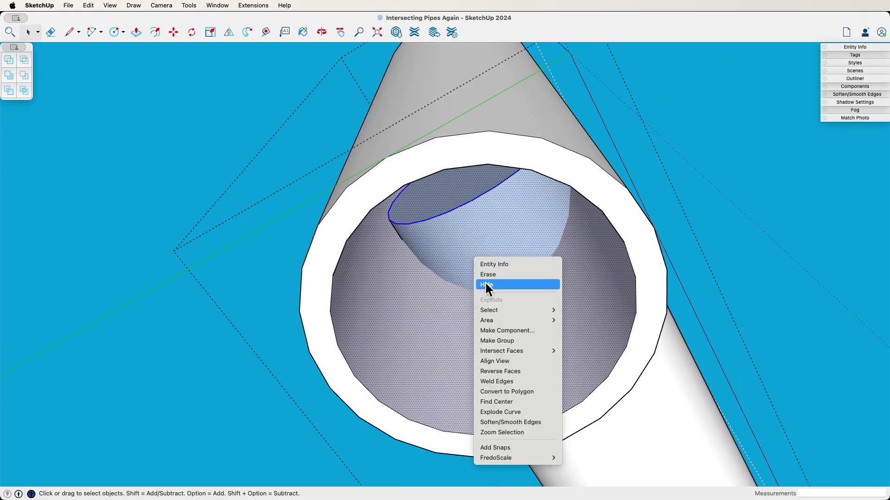
pyautogui.moveTo(528, 351)
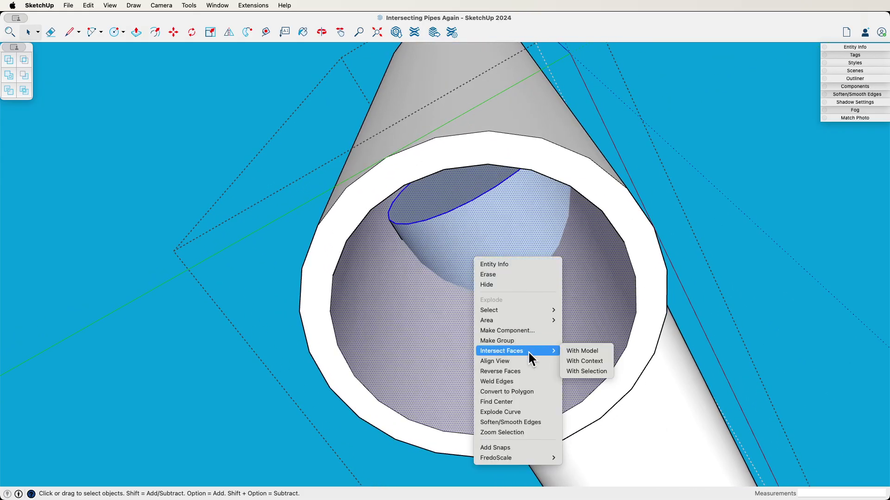
pyautogui.click(586, 371)
# Step: Erase the bore's protruding end and delete the leftover wall face so the two hollow pipes connect
pyautogui.moveTo(455, 249); pyautogui.dragTo(464, 180, button='middle')
pyautogui.press('e')
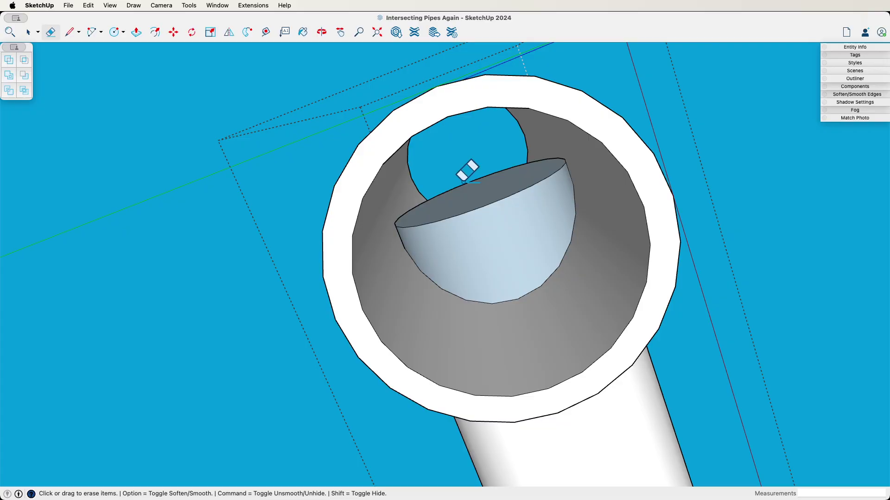
pyautogui.click(484, 207)
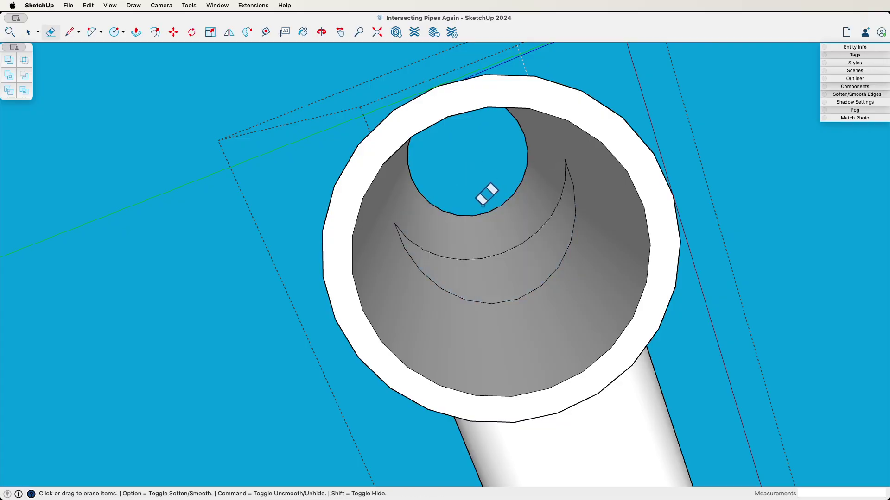
pyautogui.moveTo(505, 276)
pyautogui.mouseDown(button='middle')
pyautogui.moveTo(504, 296)
pyautogui.moveTo(496, 286)
pyautogui.moveTo(582, 264)
pyautogui.moveTo(653, 224)
pyautogui.mouseUp(button='middle')
pyautogui.press('space')
pyautogui.press('Delete')
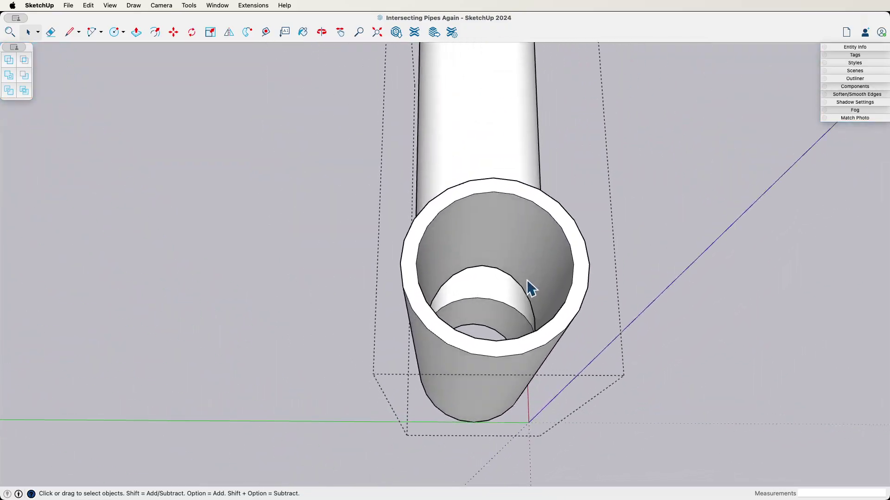
# Step: Examine the opening between the two bores from several angles and compare the finished pipe joints
pyautogui.moveTo(527, 280); pyautogui.dragTo(453, 235, button='middle')
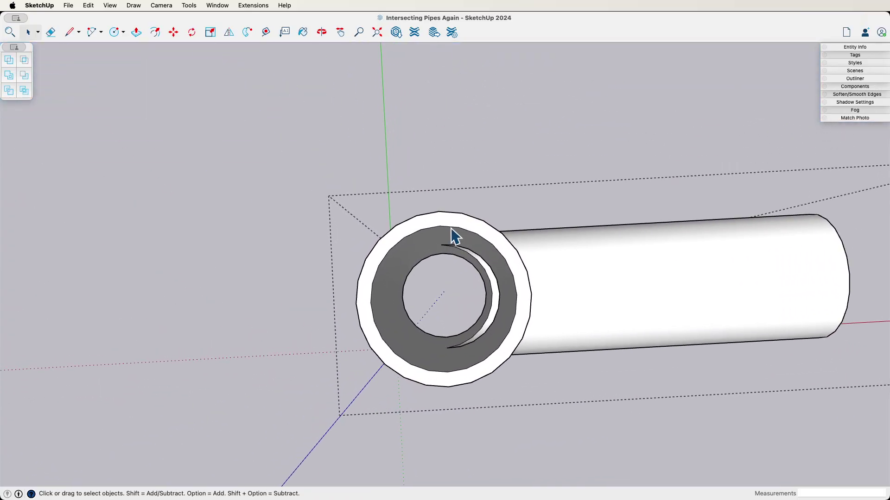
pyautogui.moveTo(476, 202); pyautogui.dragTo(228, 205, button='middle')
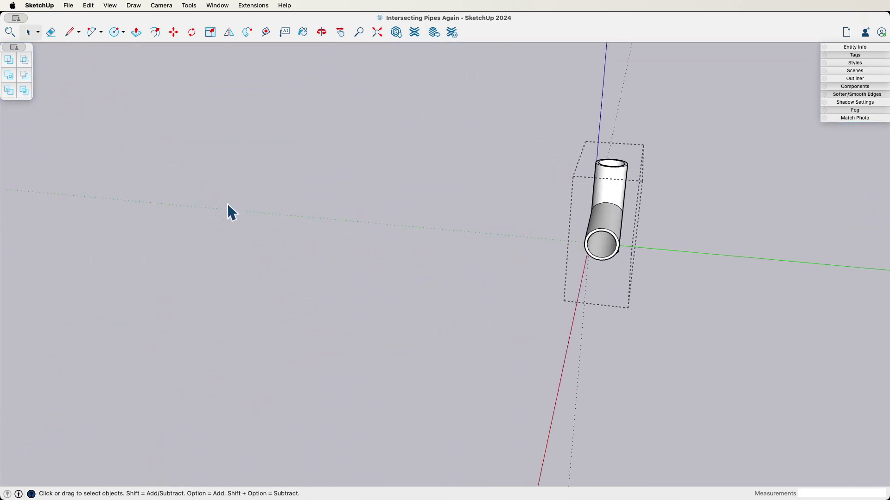
pyautogui.moveTo(477, 218); pyautogui.dragTo(439, 311, button='middle')
pyautogui.scroll(-5, 481, 195)
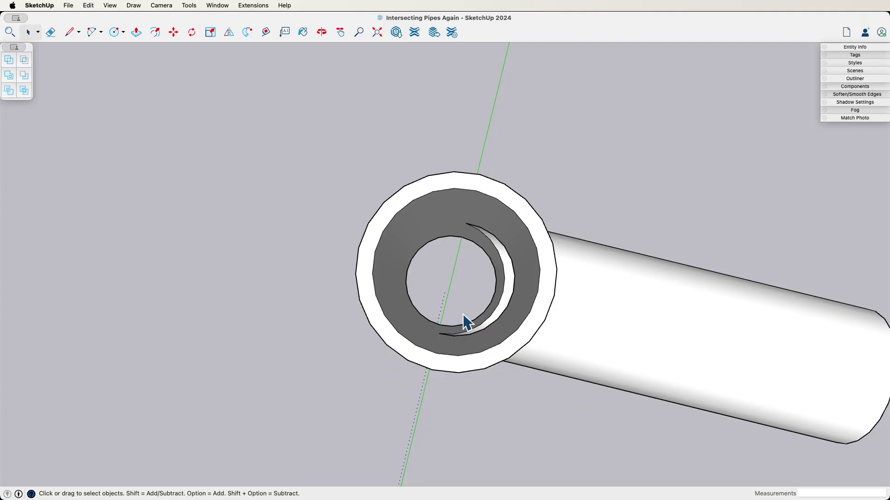
pyautogui.moveTo(465, 321); pyautogui.dragTo(537, 214, button='middle')
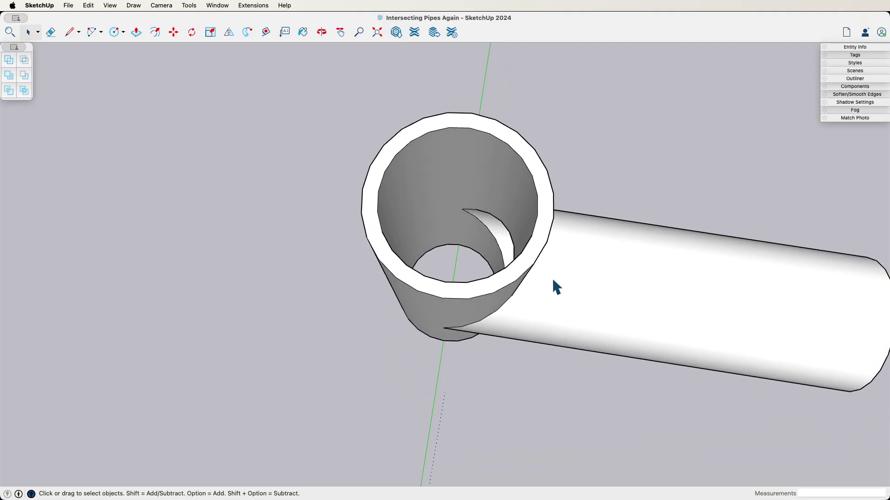
pyautogui.moveTo(553, 281); pyautogui.dragTo(489, 314, button='middle')
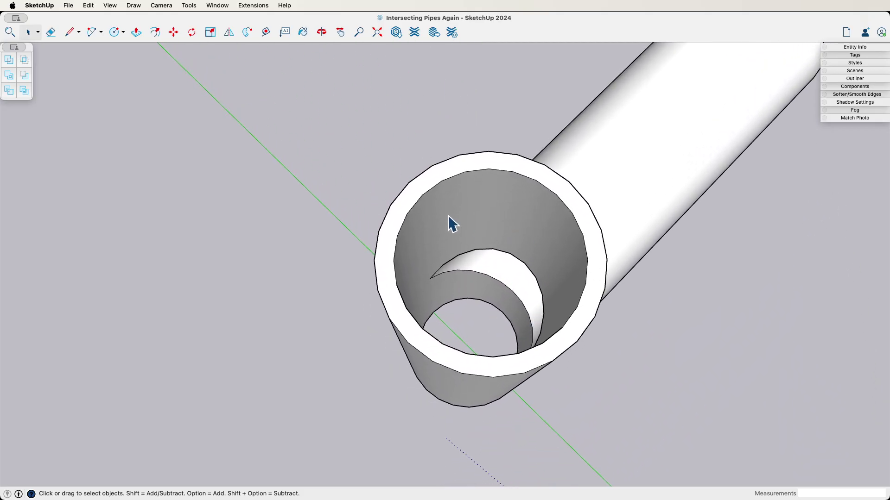
pyautogui.moveTo(532, 259); pyautogui.dragTo(560, 230, button='middle')
pyautogui.moveTo(509, 388); pyautogui.dragTo(378, 236, button='middle')
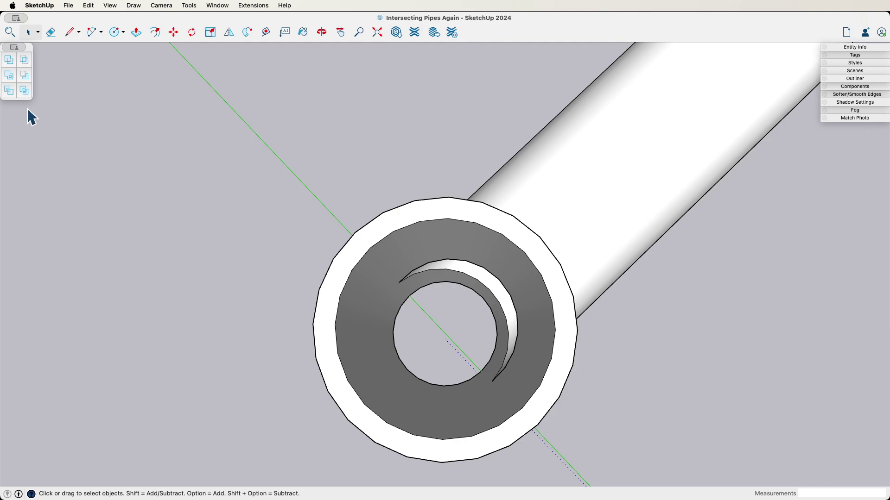
pyautogui.moveTo(27, 109); pyautogui.dragTo(64, 151, button='middle')
pyautogui.moveTo(473, 327); pyautogui.dragTo(359, 312, button='middle')
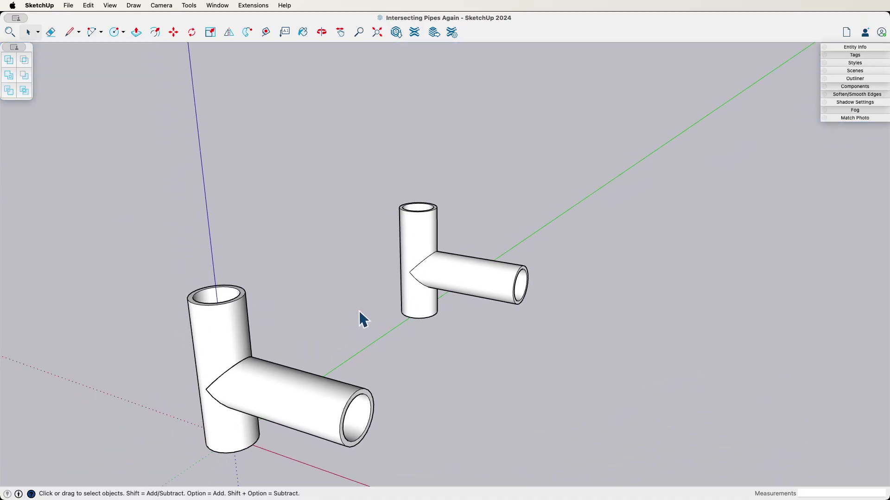